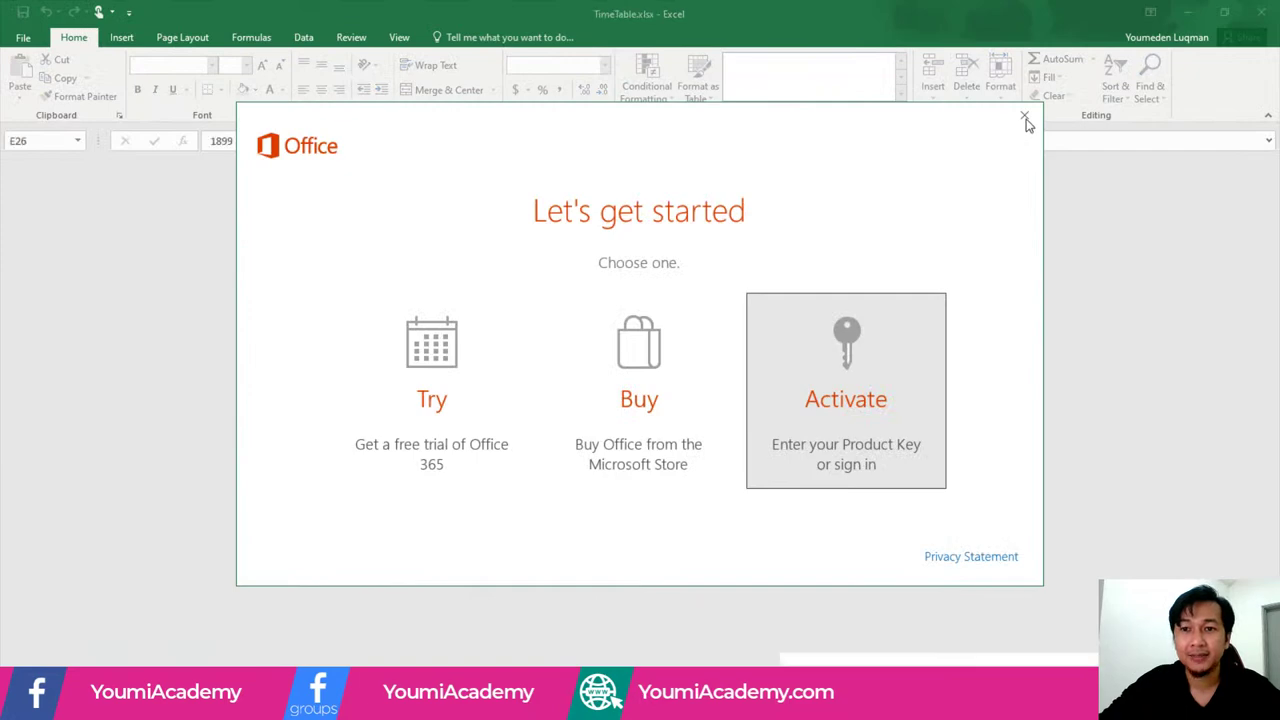
Dismiss the Office activation prompt and the product notice, and compare the Pacific and Malaysia times in row 28
click(1025, 119)
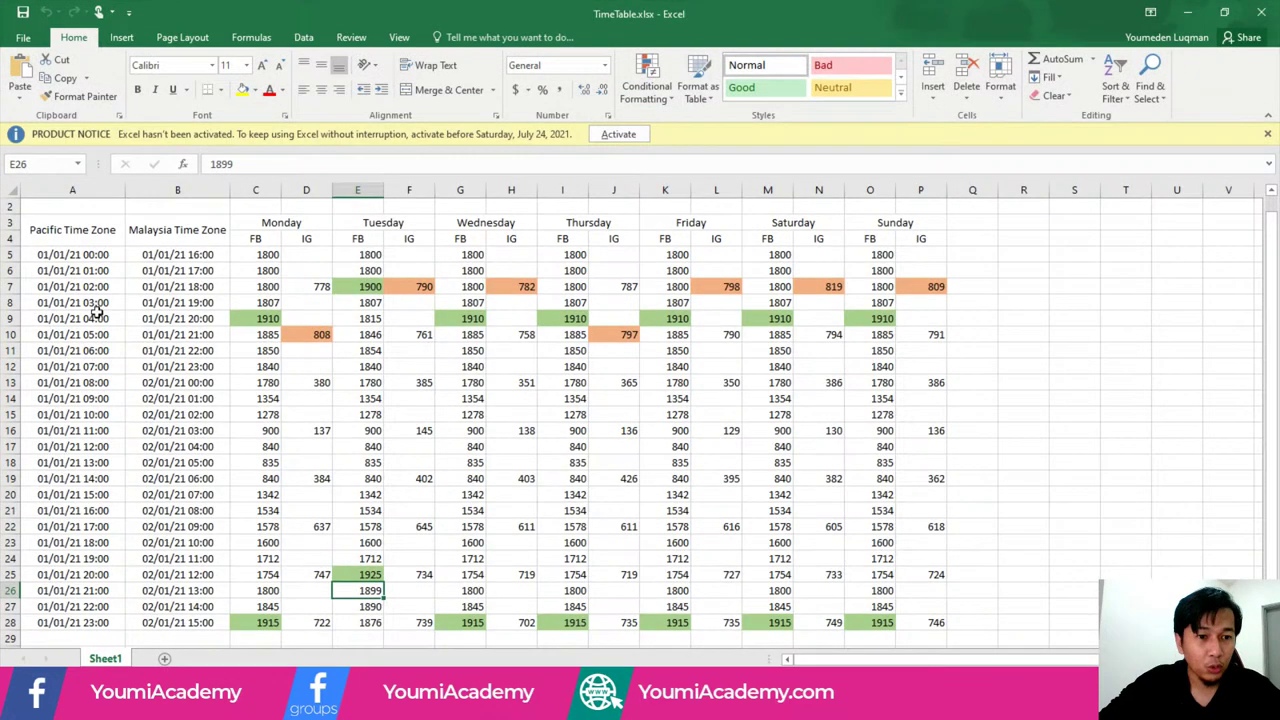
click(100, 622)
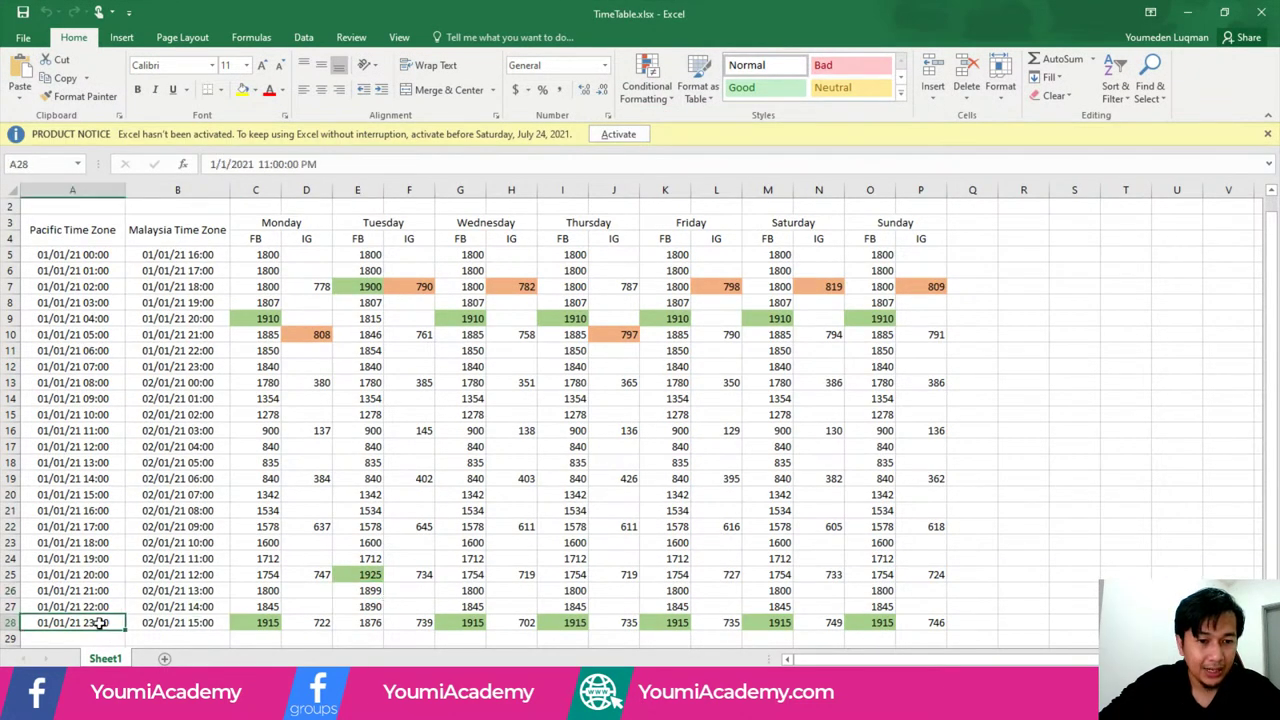
click(187, 623)
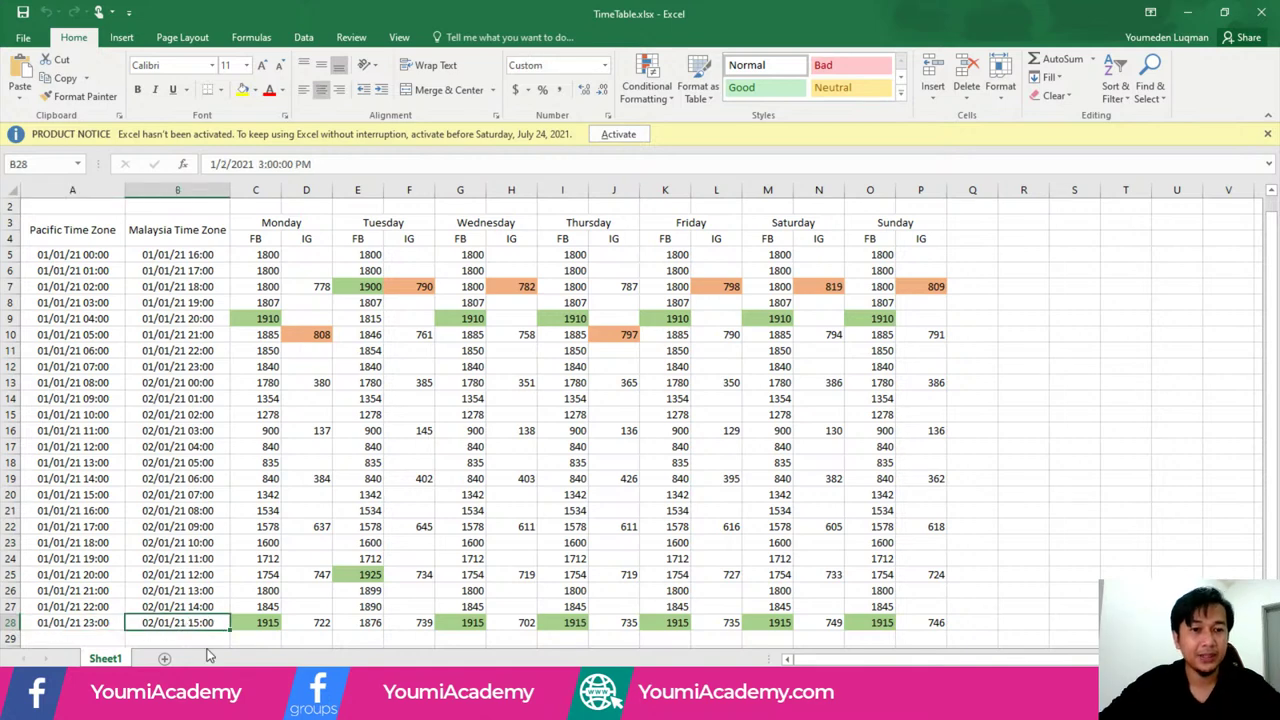
click(68, 236)
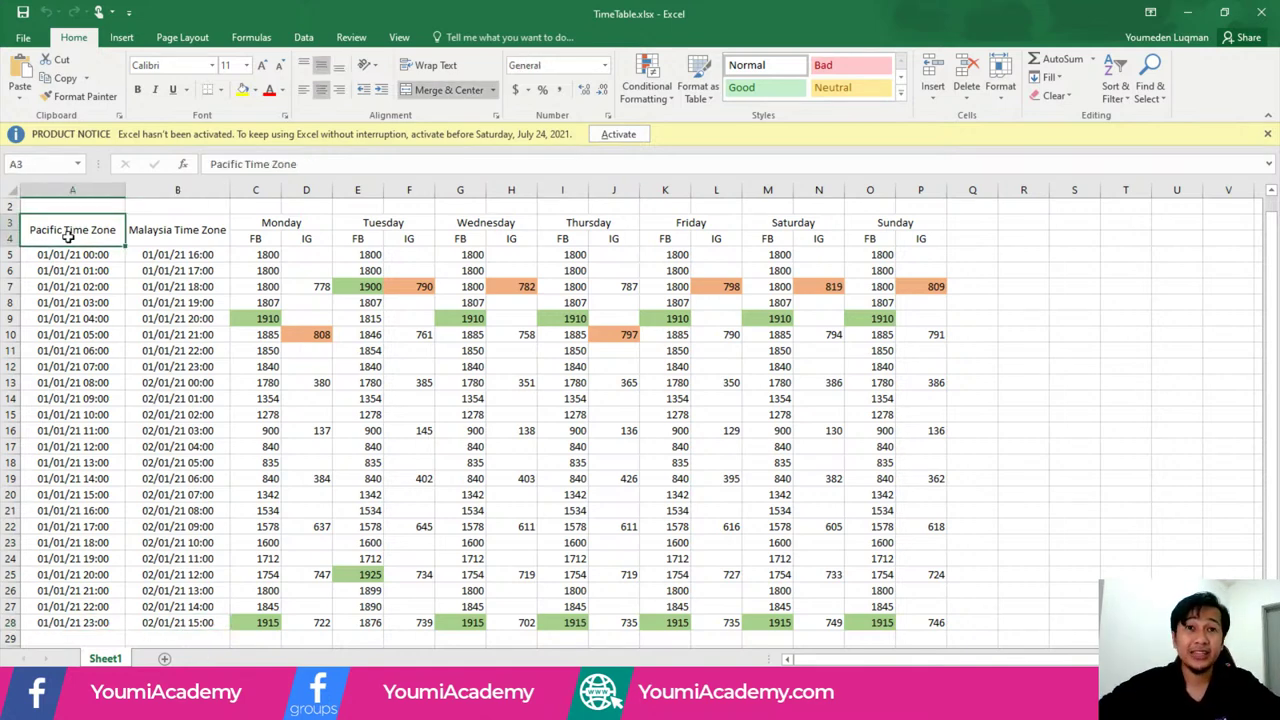
click(151, 245)
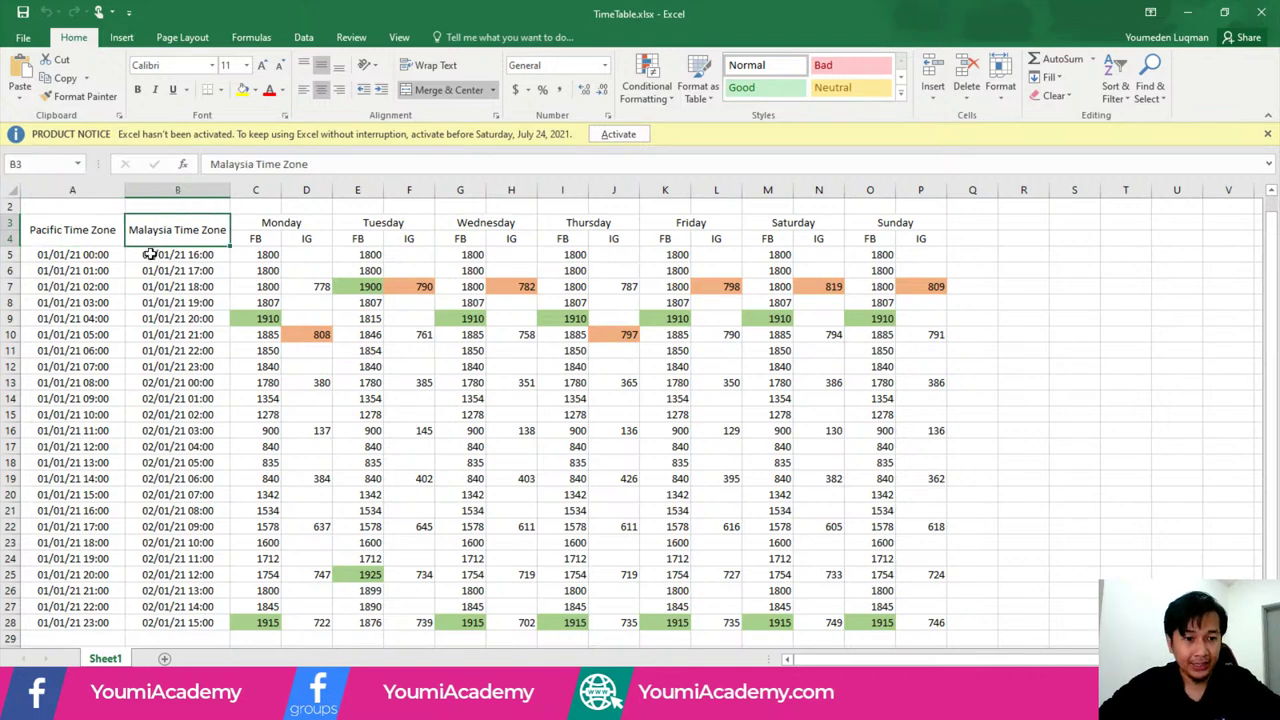
click(88, 623)
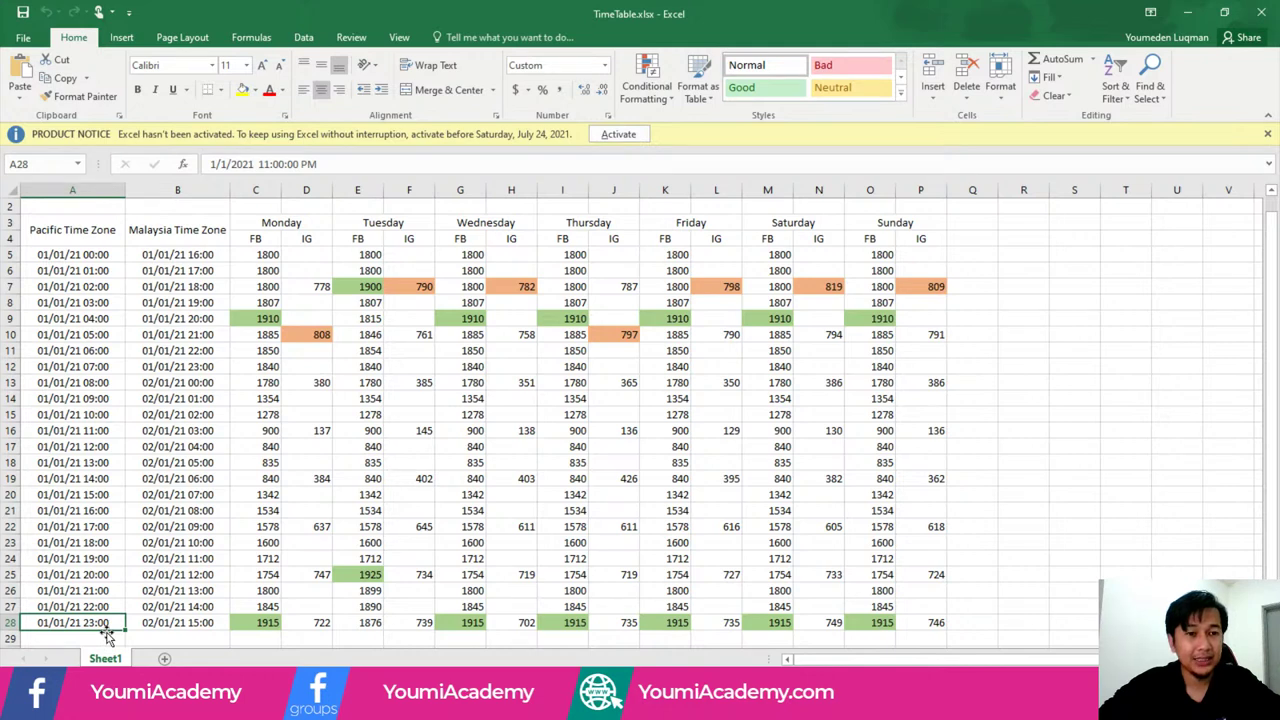
click(169, 628)
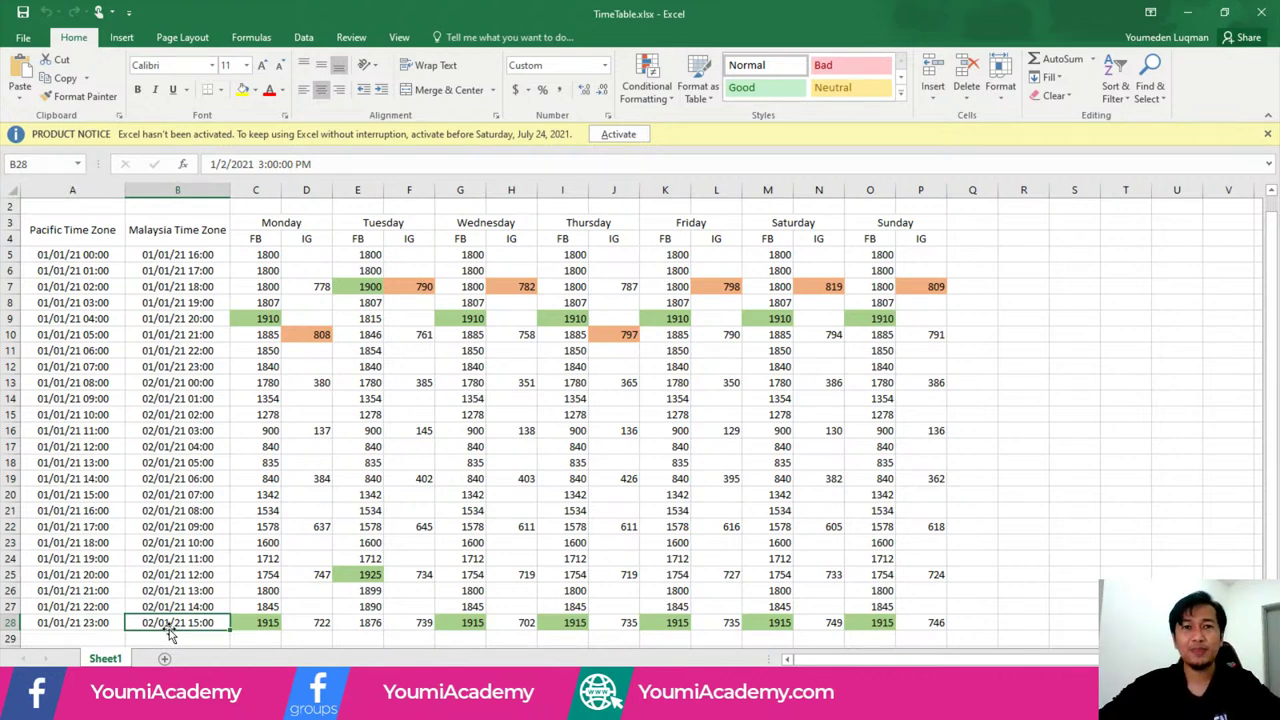
click(1267, 135)
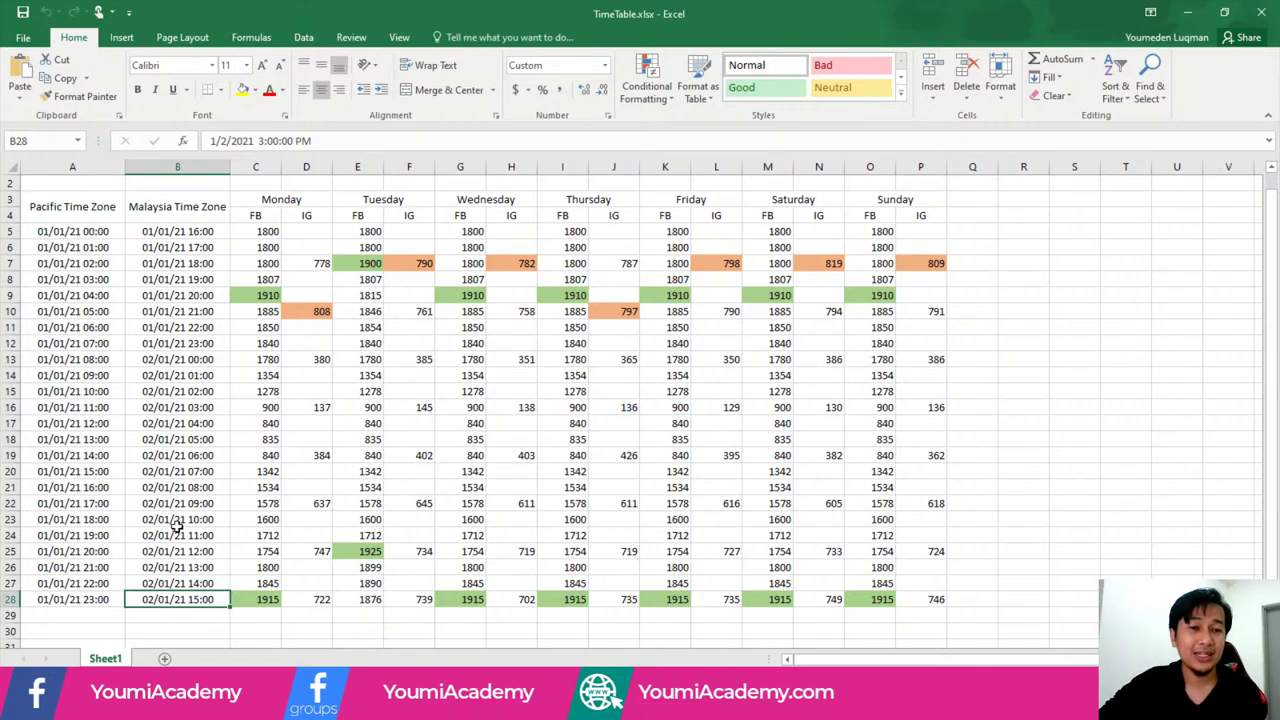
Examine Monday's FB figures in rows 5 to 28 and check the highlighted cells against their Malaysia times
click(258, 231)
drag(270, 256, 272, 605)
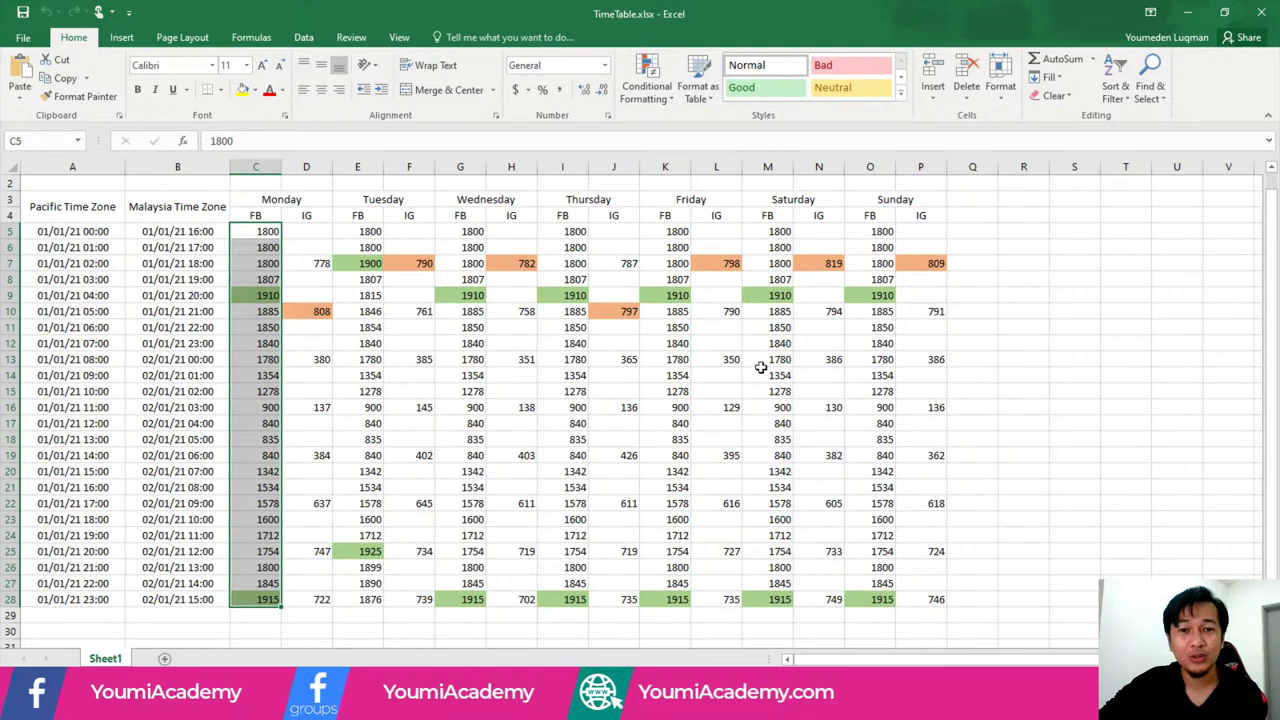
click(302, 231)
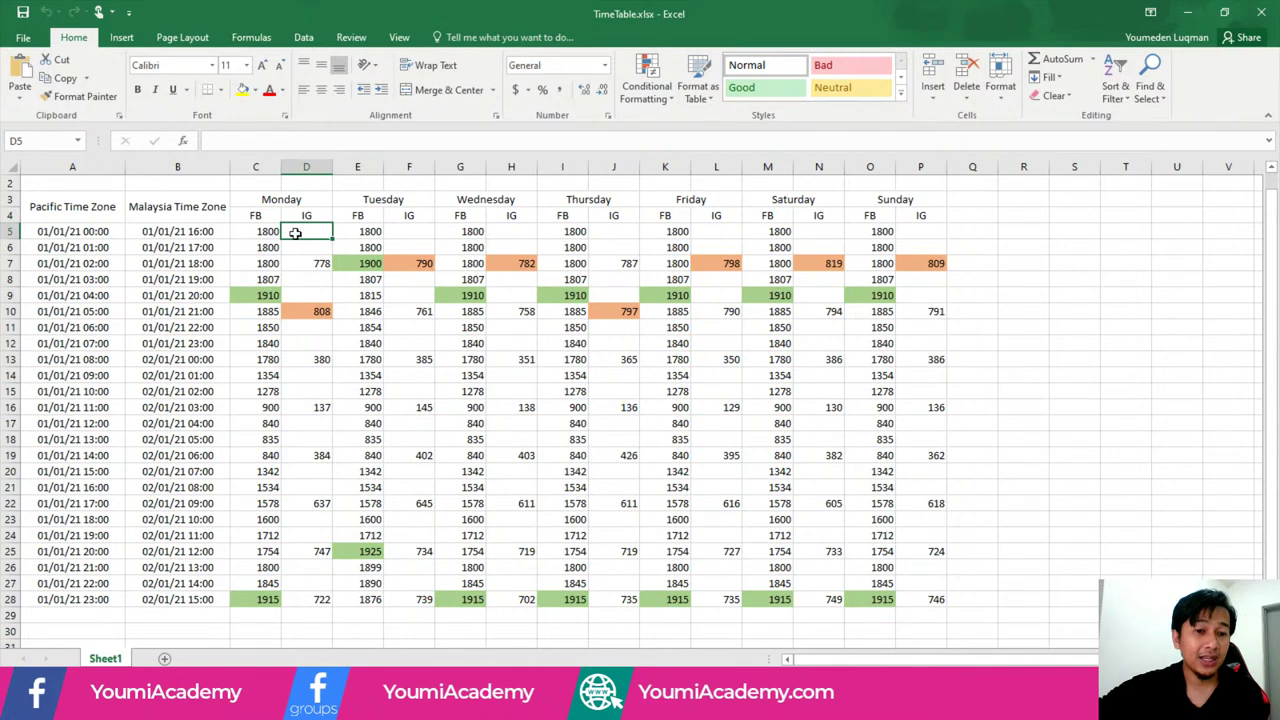
click(257, 297)
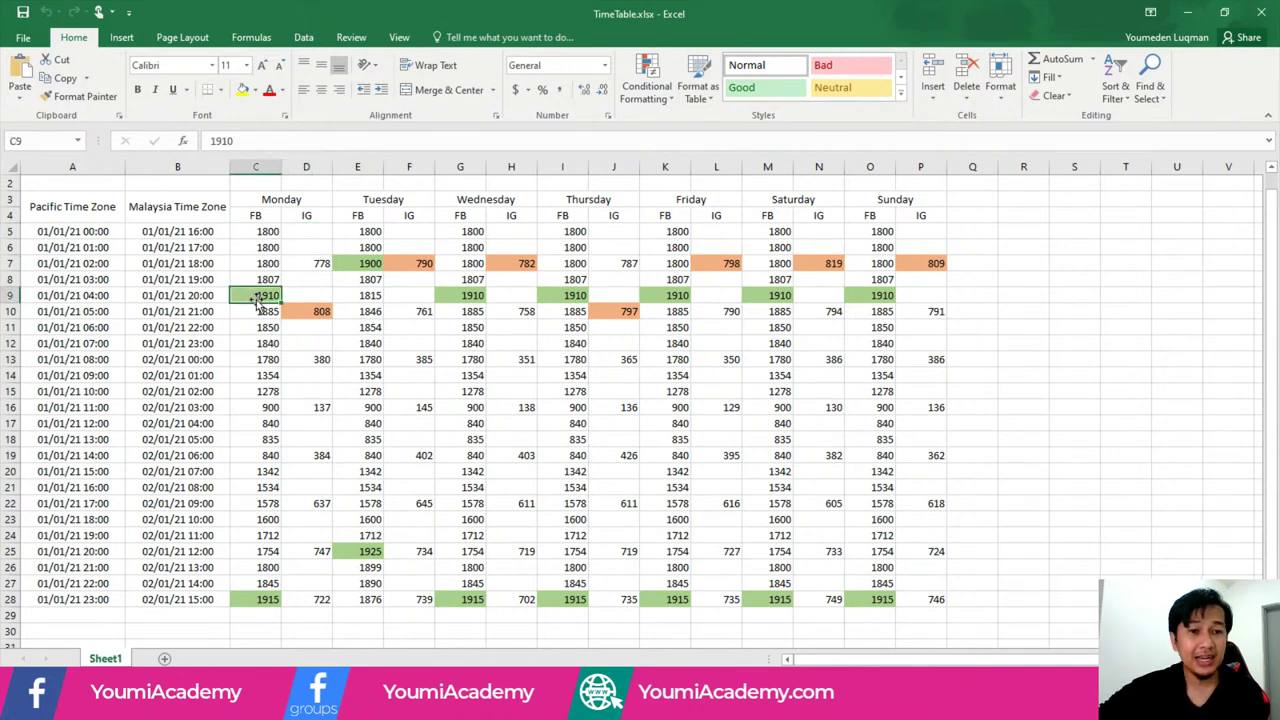
click(264, 599)
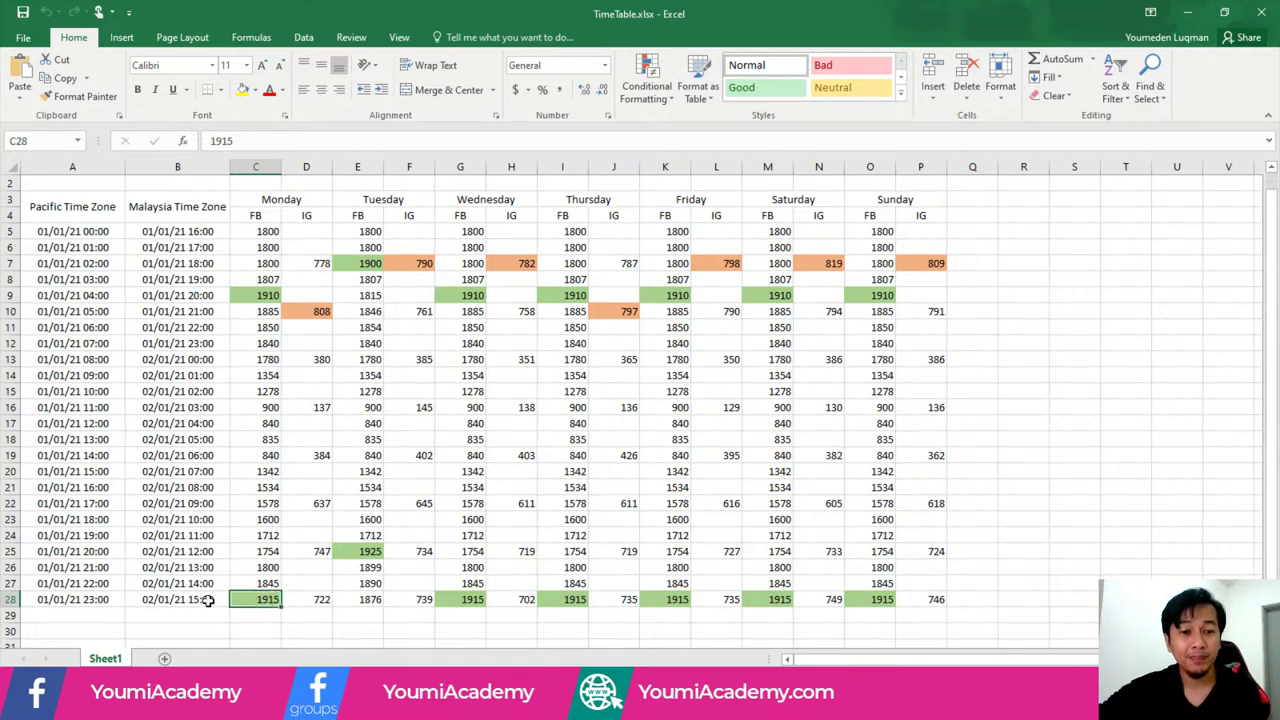
click(208, 600)
click(202, 297)
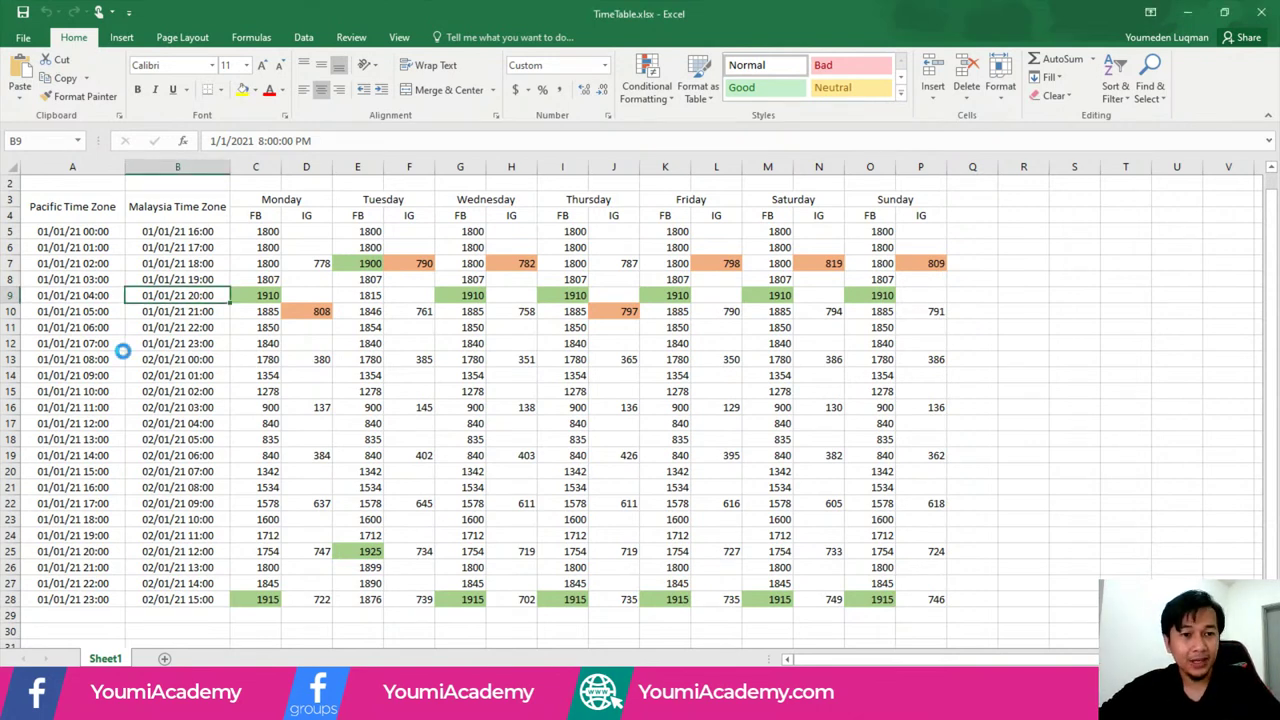
Enlarge the timetable and check the Pacific time that corresponds to the Malaysia time in row 9
ctrl+scroll(122, 350, up, 1)
ctrl+scroll(122, 348, up, 1)
ctrl+scroll(270, 329, up, 1)
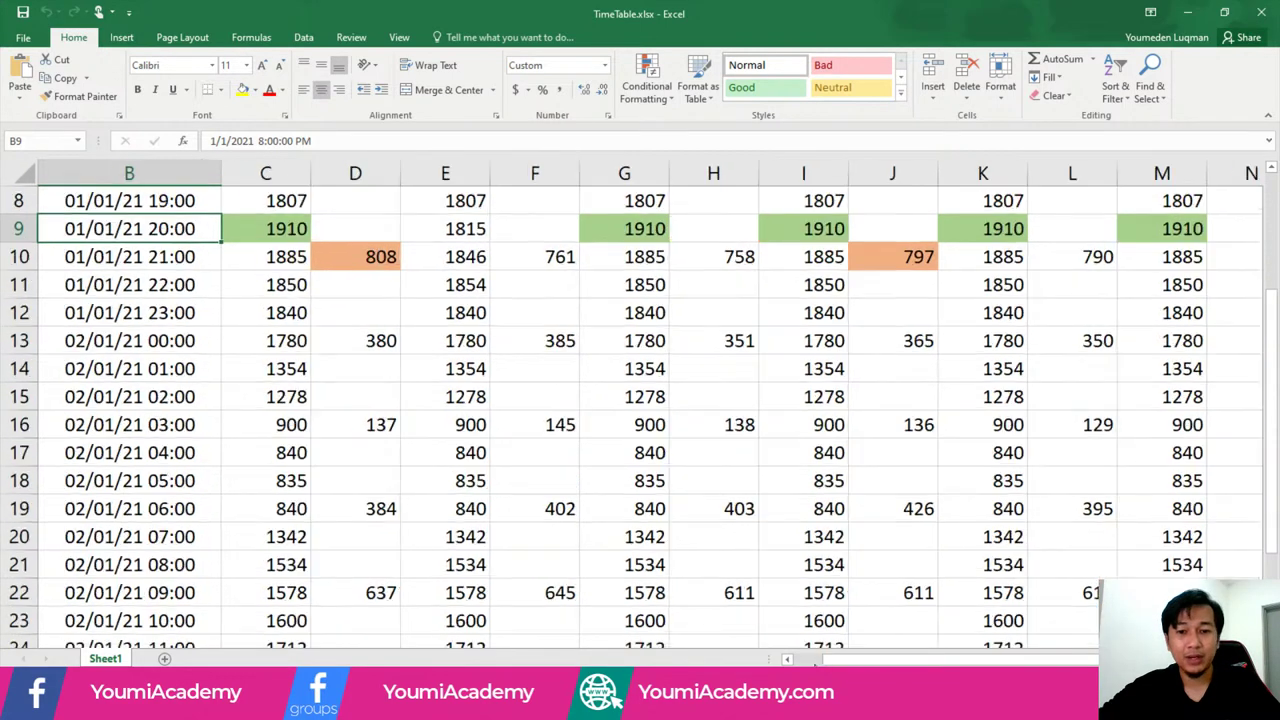
drag(835, 665, 808, 663)
scroll(340, 390, up, 2)
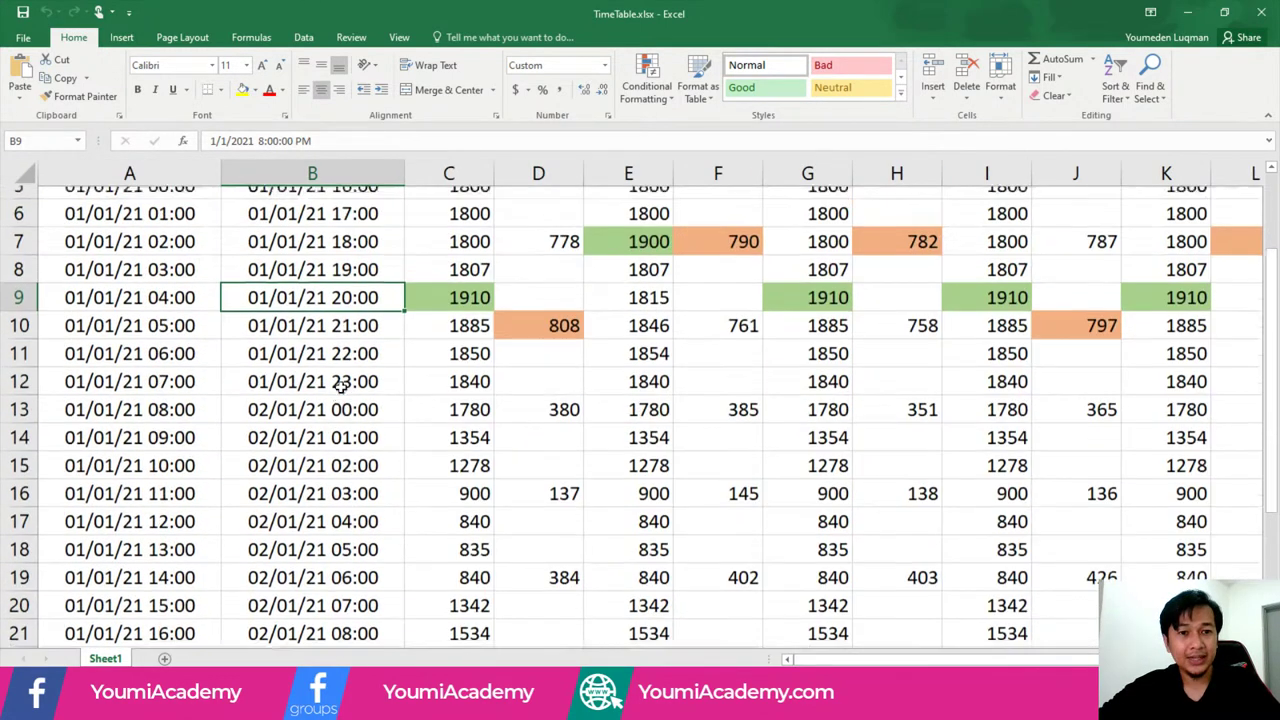
scroll(340, 390, up, 1)
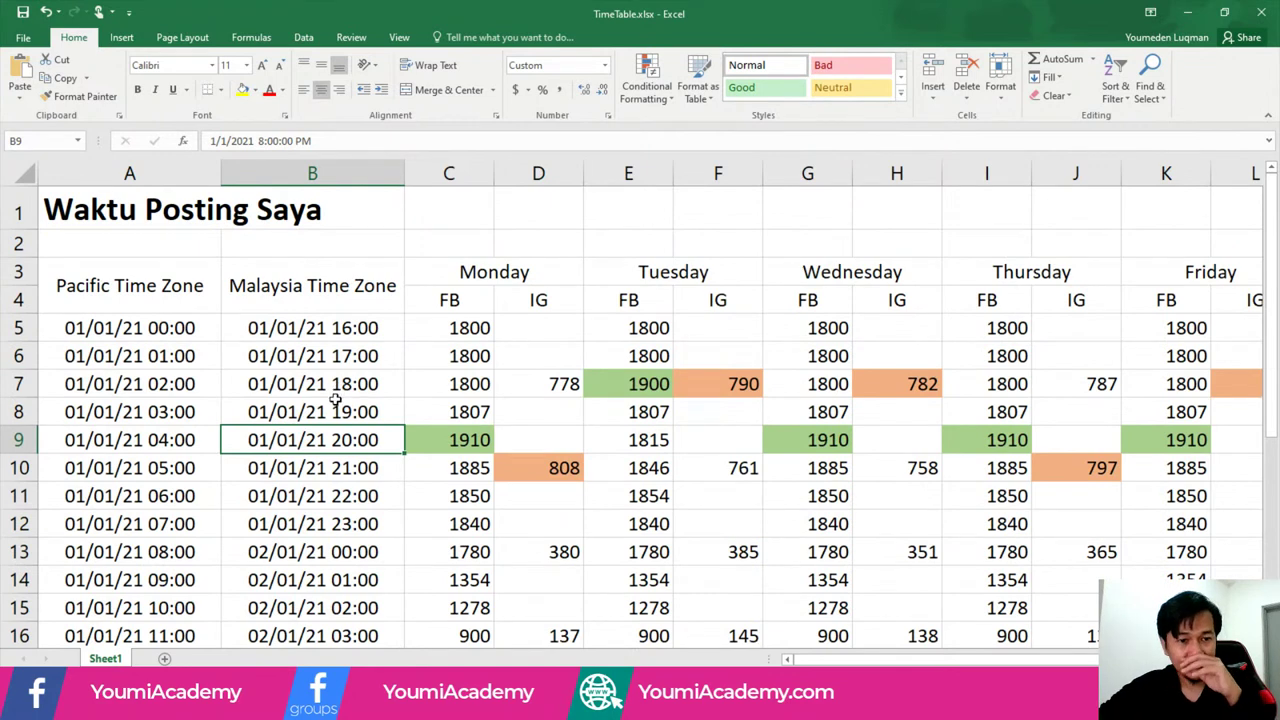
click(203, 429)
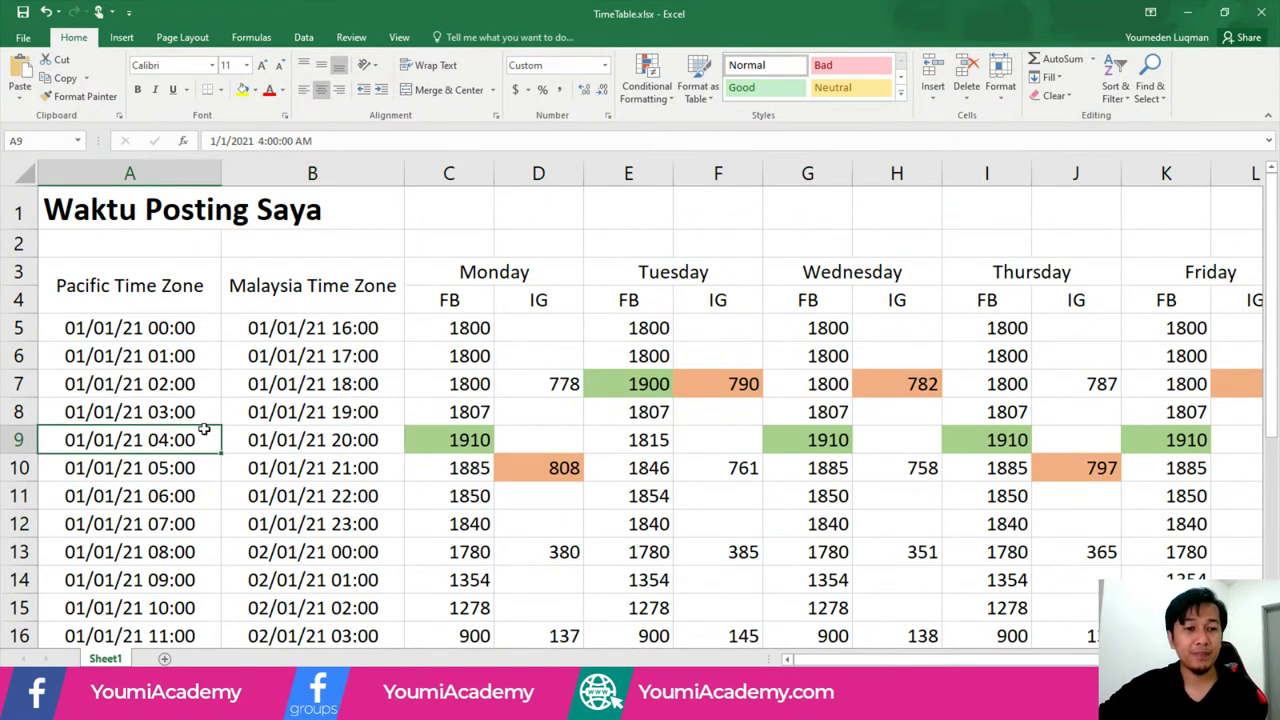
Compare row 9's times with the fans-online chart in FB-Insight-Post.png in Photos, ending back in the Excel timetable
key(alt+Tab)
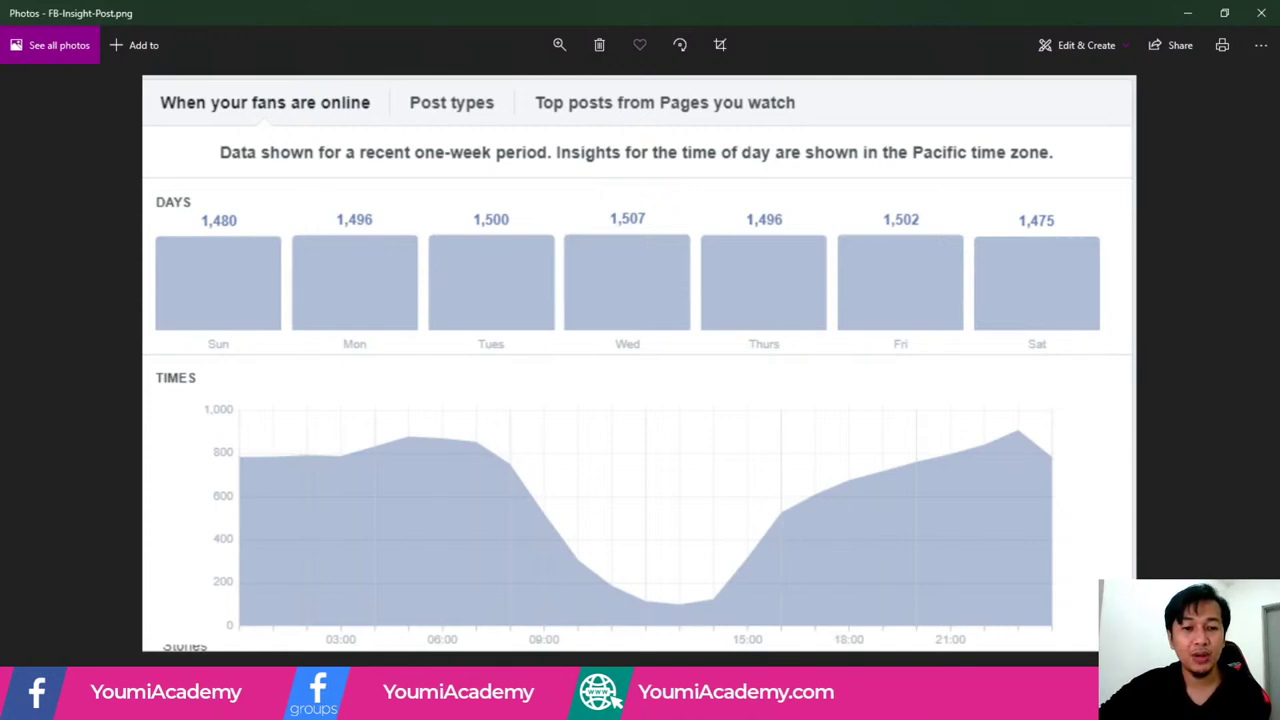
key(alt+Tab)
click(298, 441)
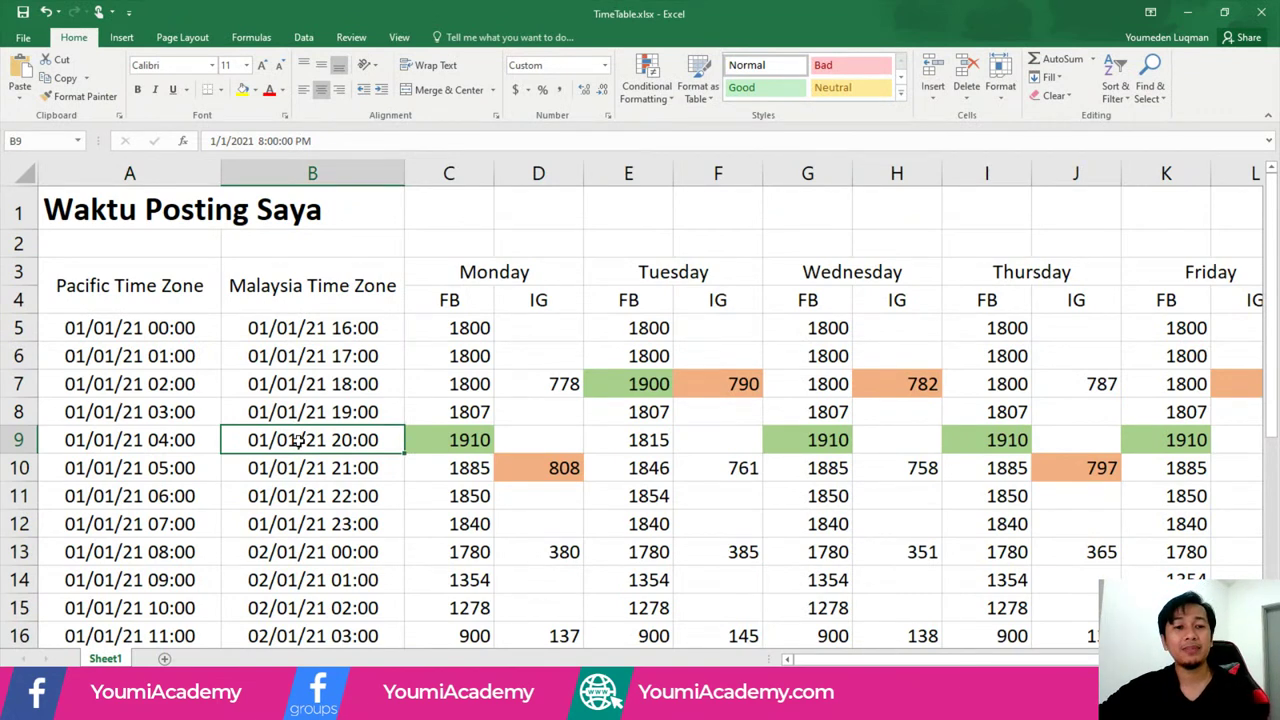
mouse_move(335, 705)
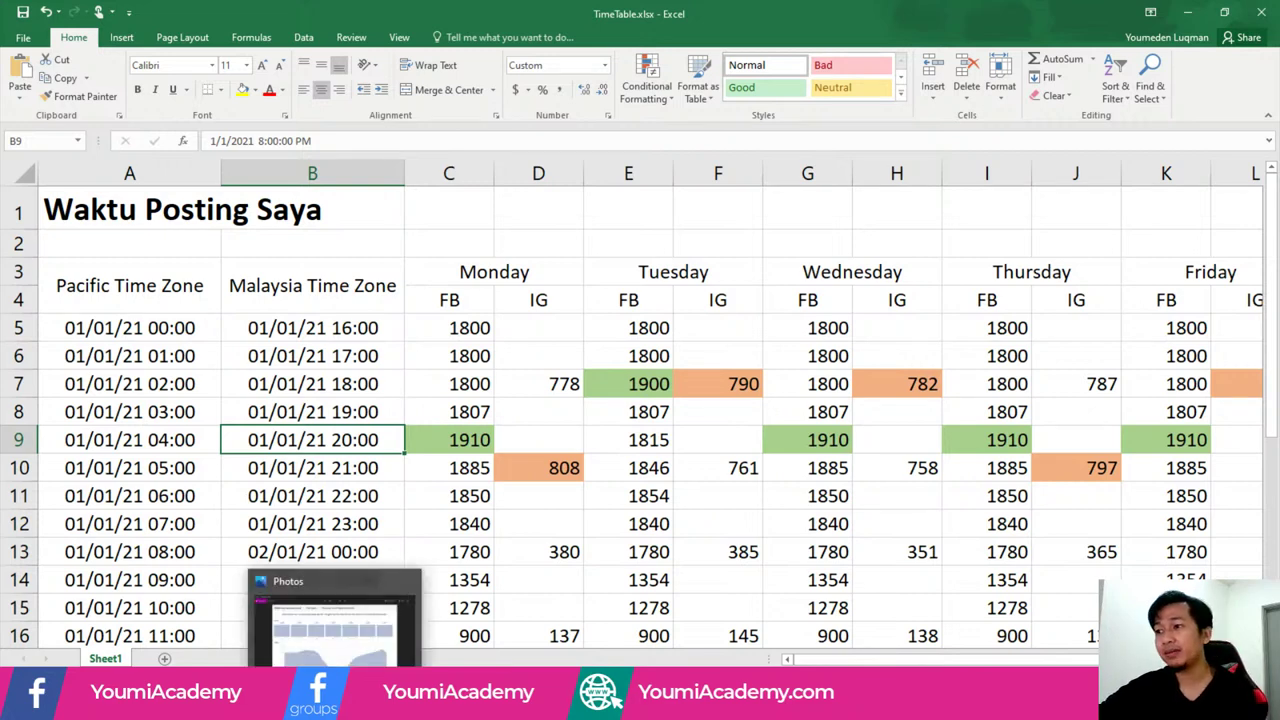
mouse_move(352, 663)
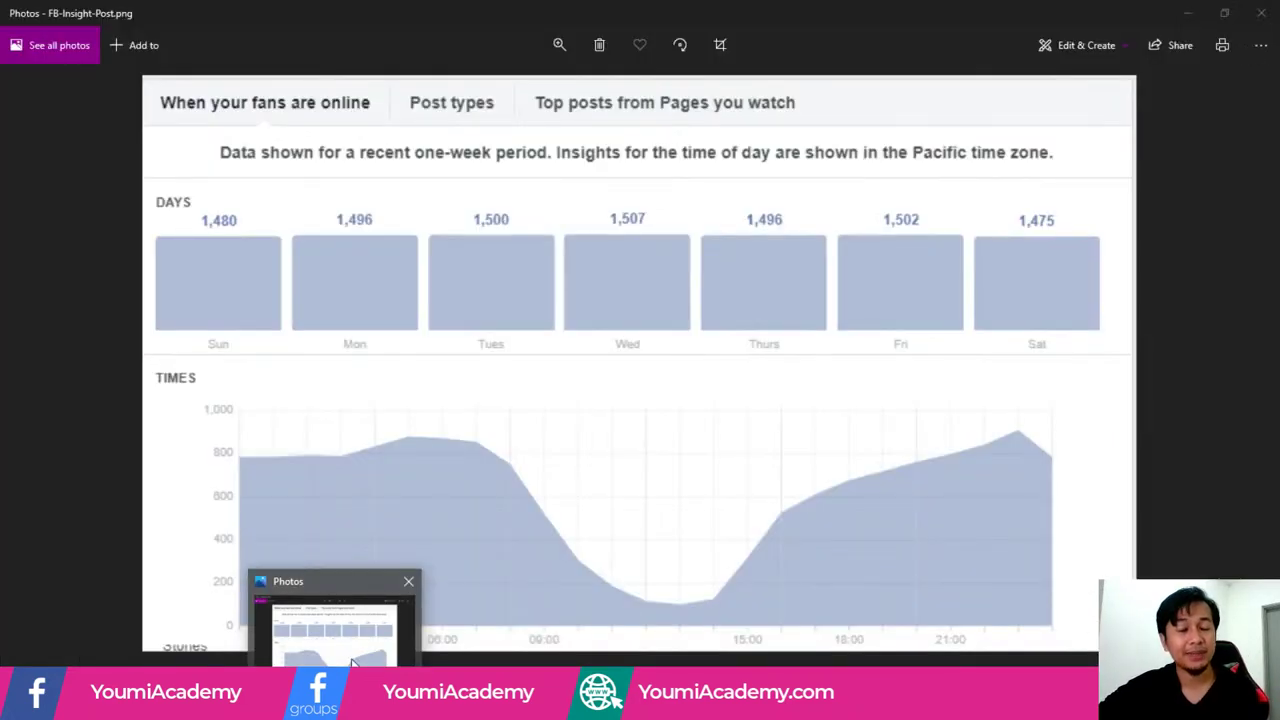
click(352, 663)
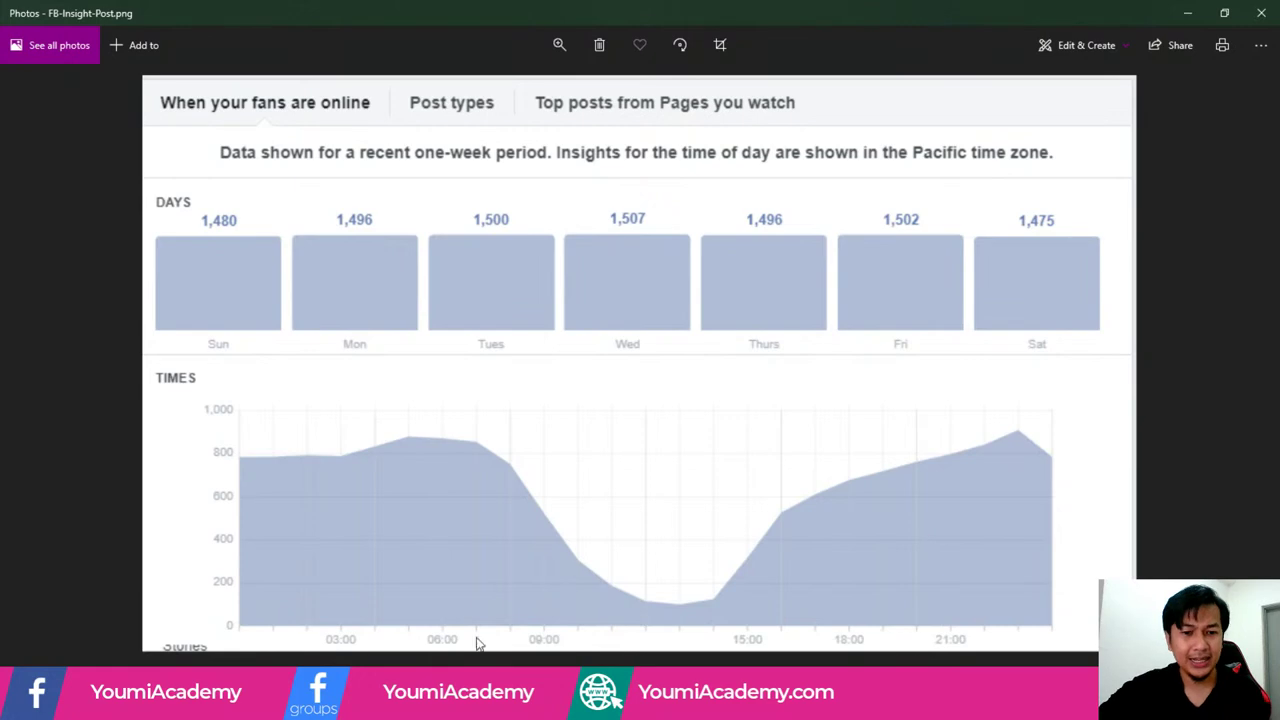
click(495, 700)
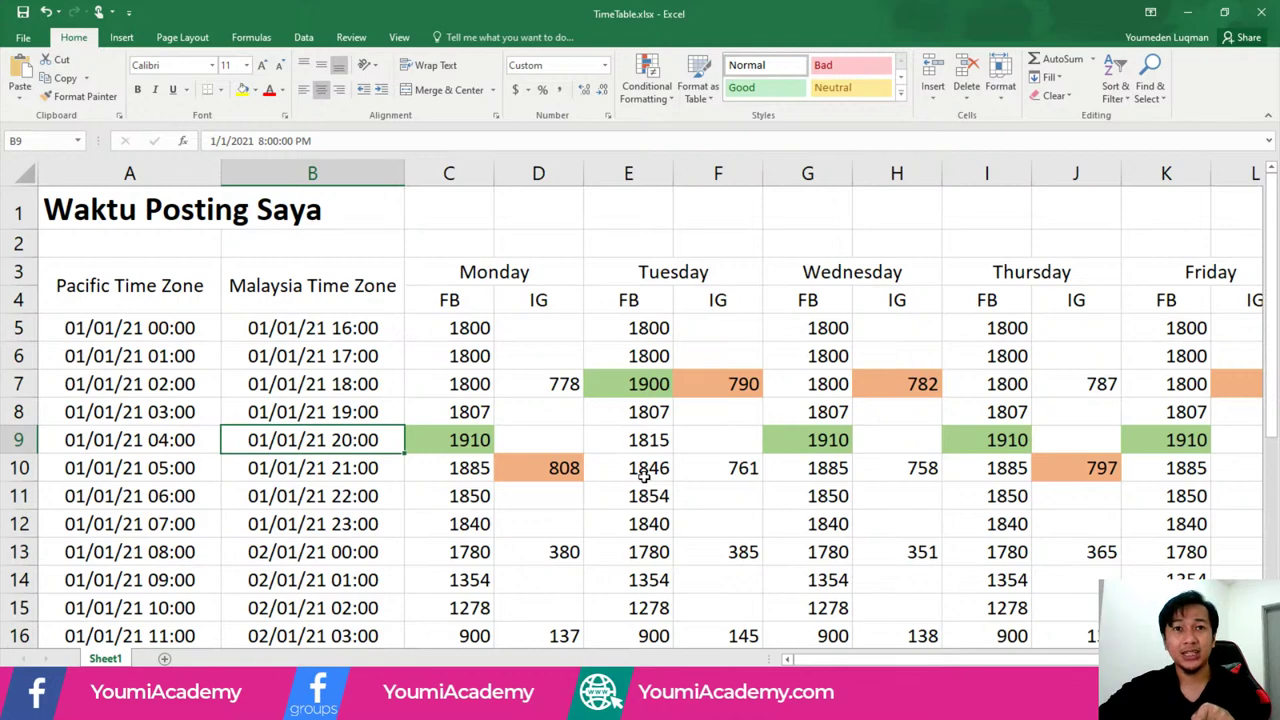
Review Monday's IG figures in rows 5 to 12 and the sheet title, and show the columns for all seven days
scroll(645, 478, down, 4)
scroll(645, 478, up, 4)
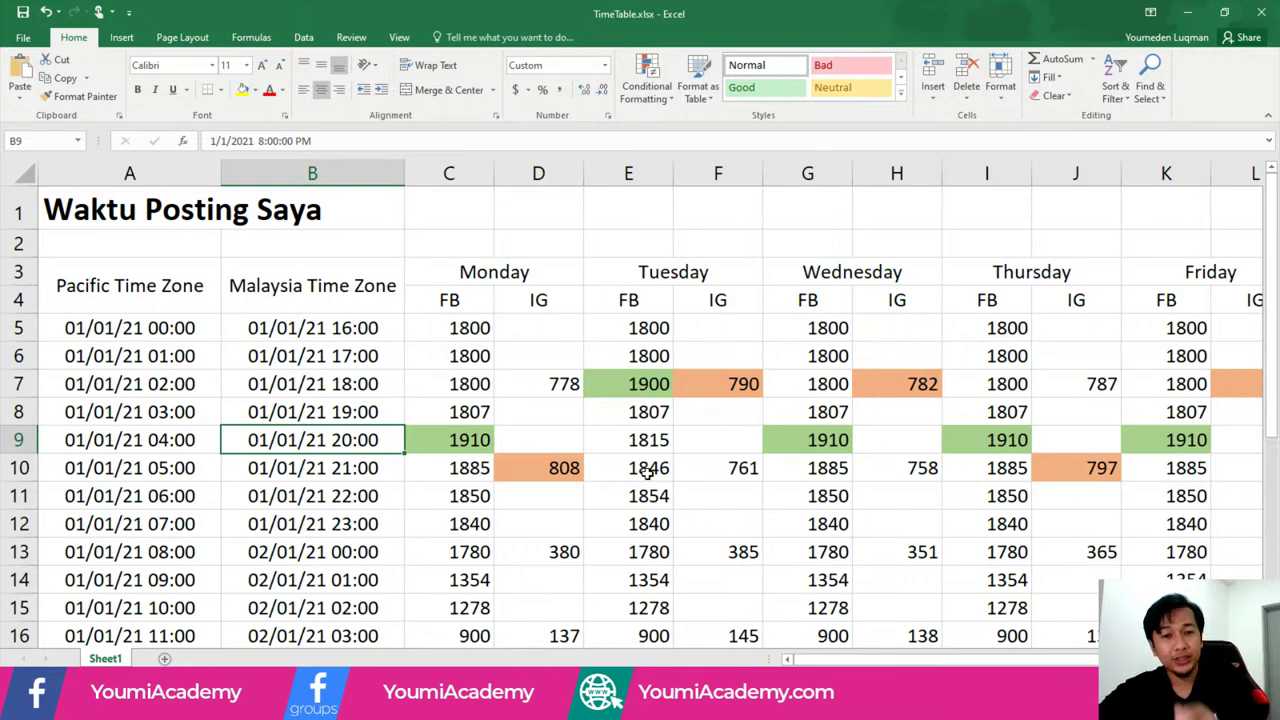
click(526, 323)
drag(526, 323, 549, 534)
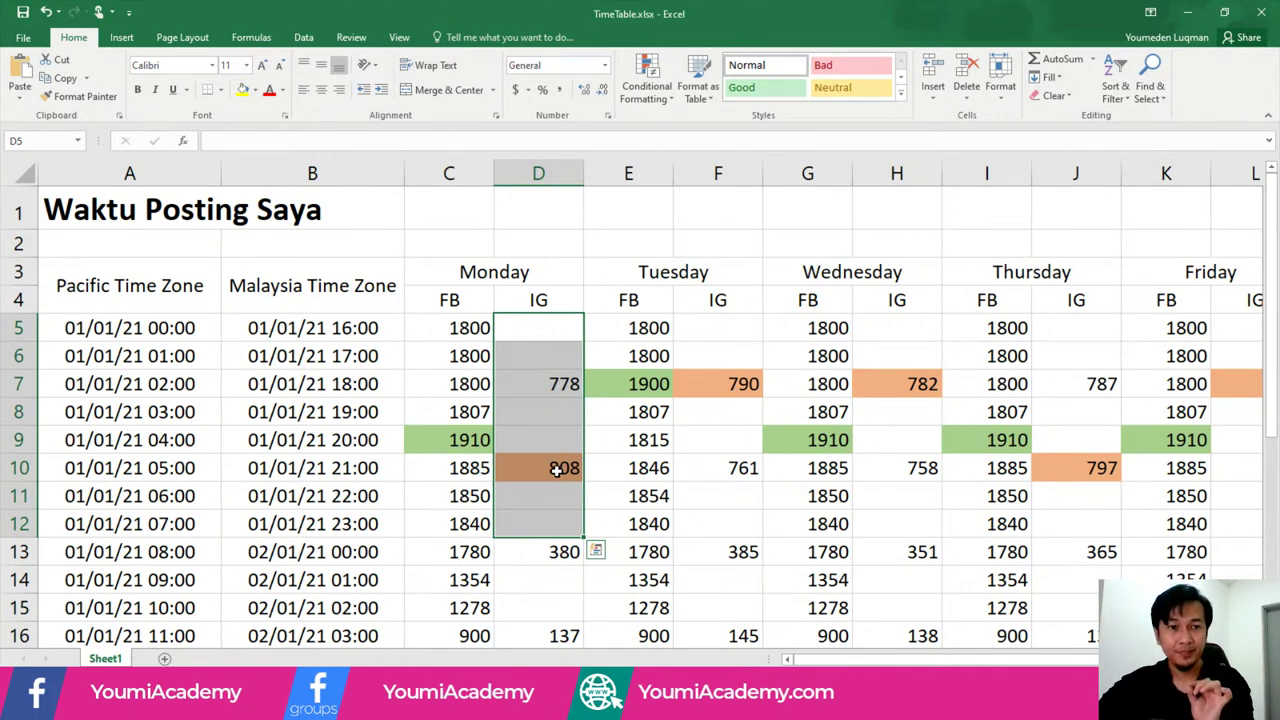
click(103, 203)
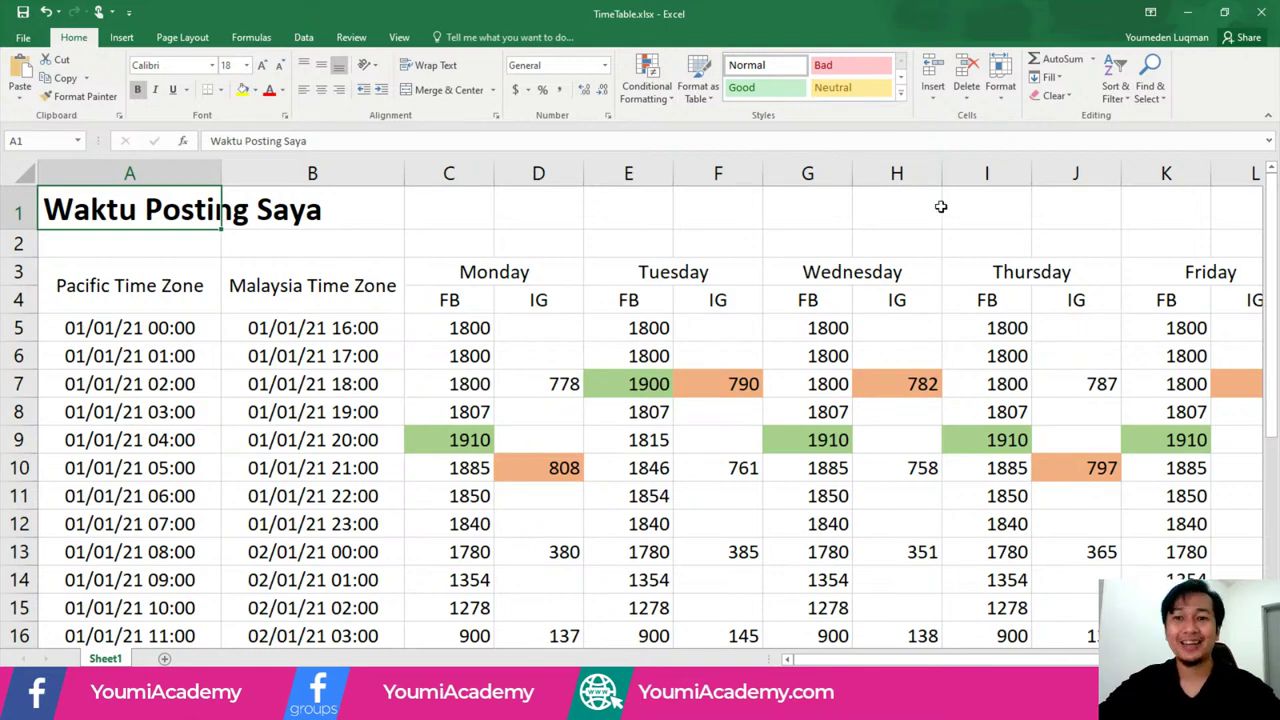
ctrl+scroll(958, 261, down, 2)
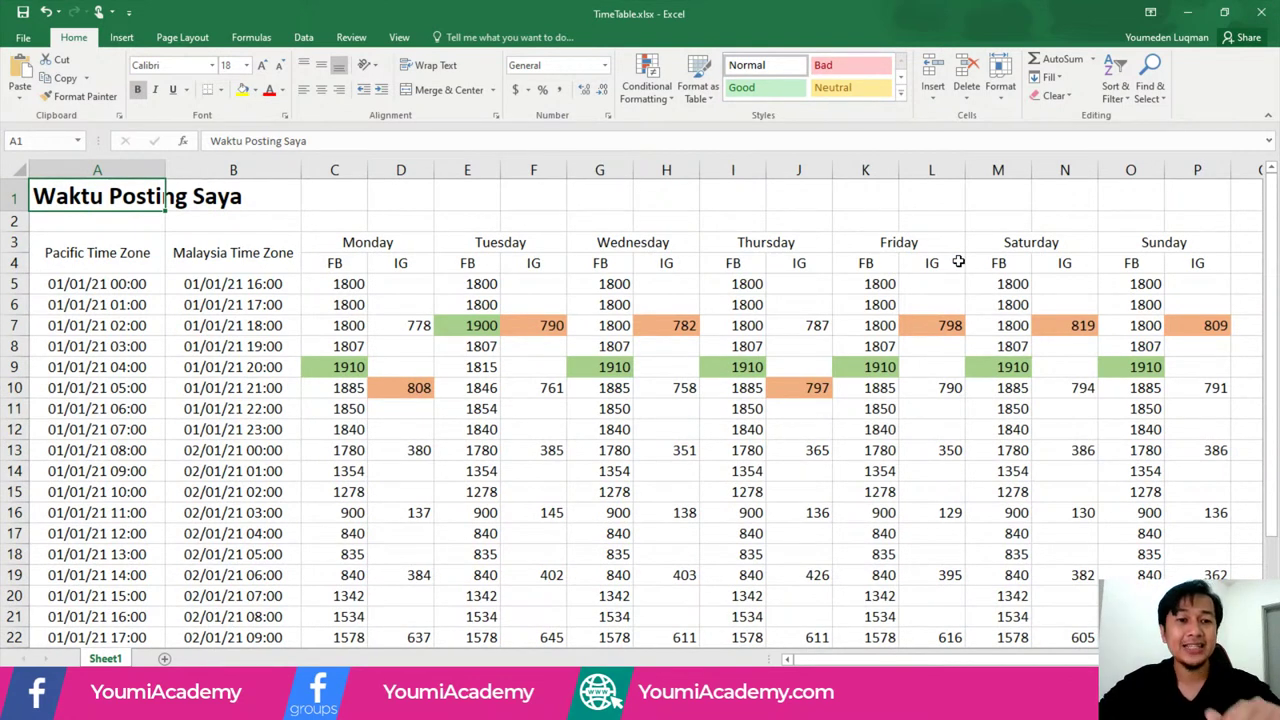
Minimize Excel, switch to Facebook in Chrome and open the managed Digital Marketing Professional page
click(1184, 14)
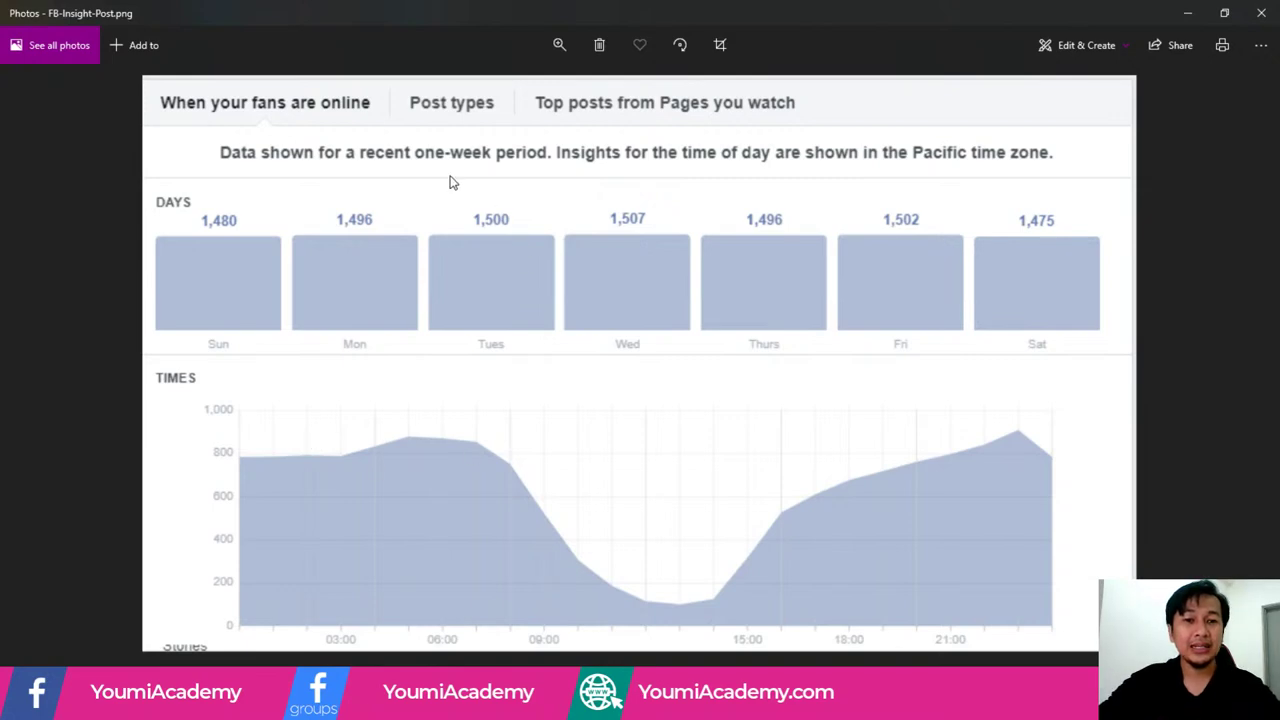
key(alt+Tab)
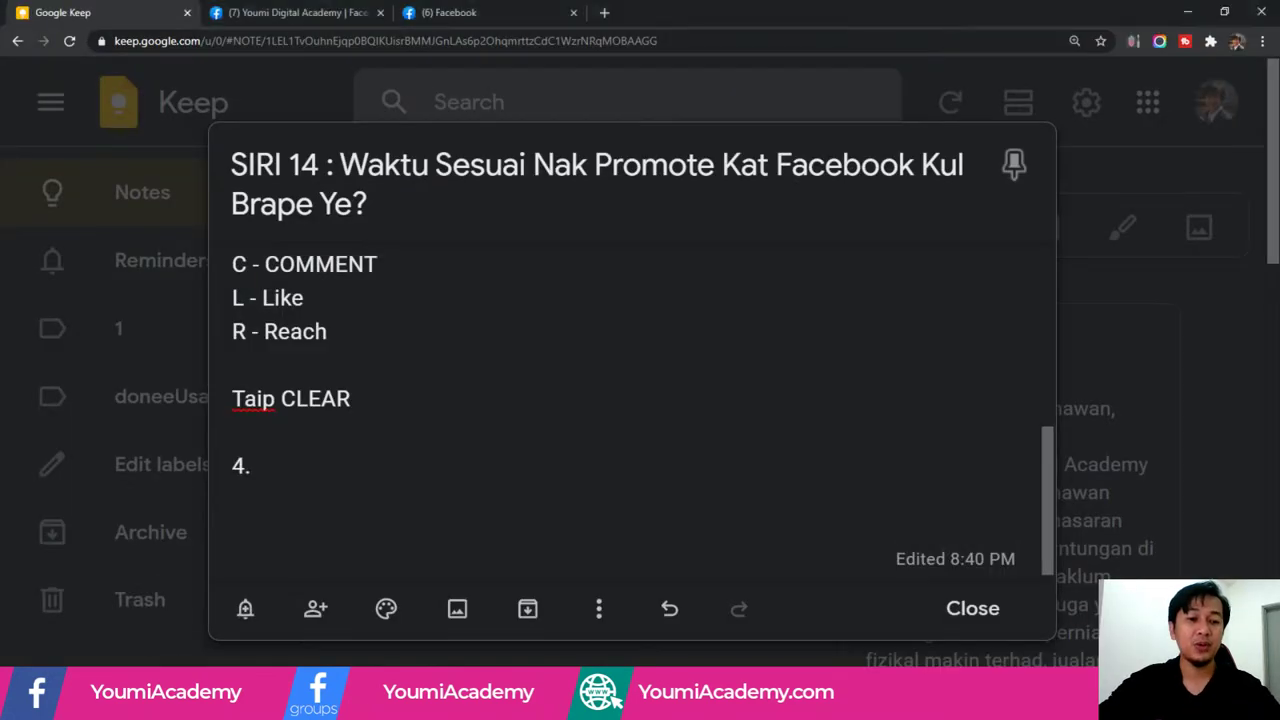
click(492, 20)
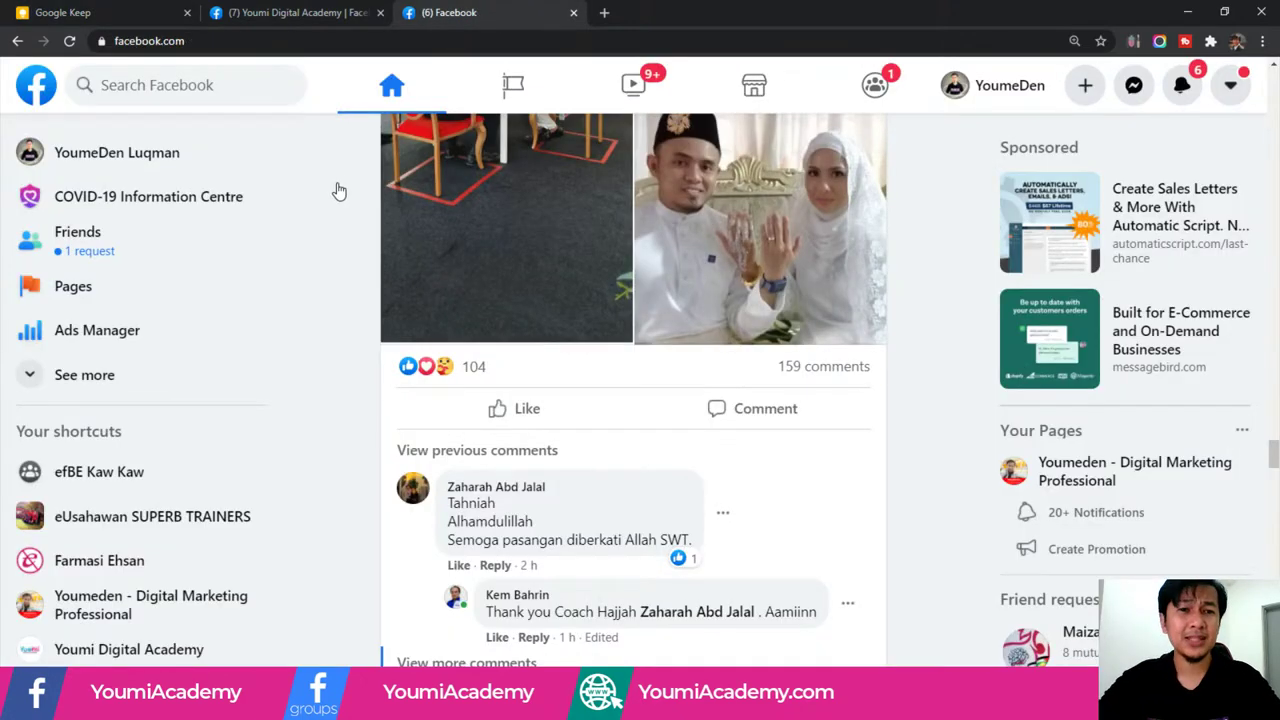
scroll(95, 285, up, 5)
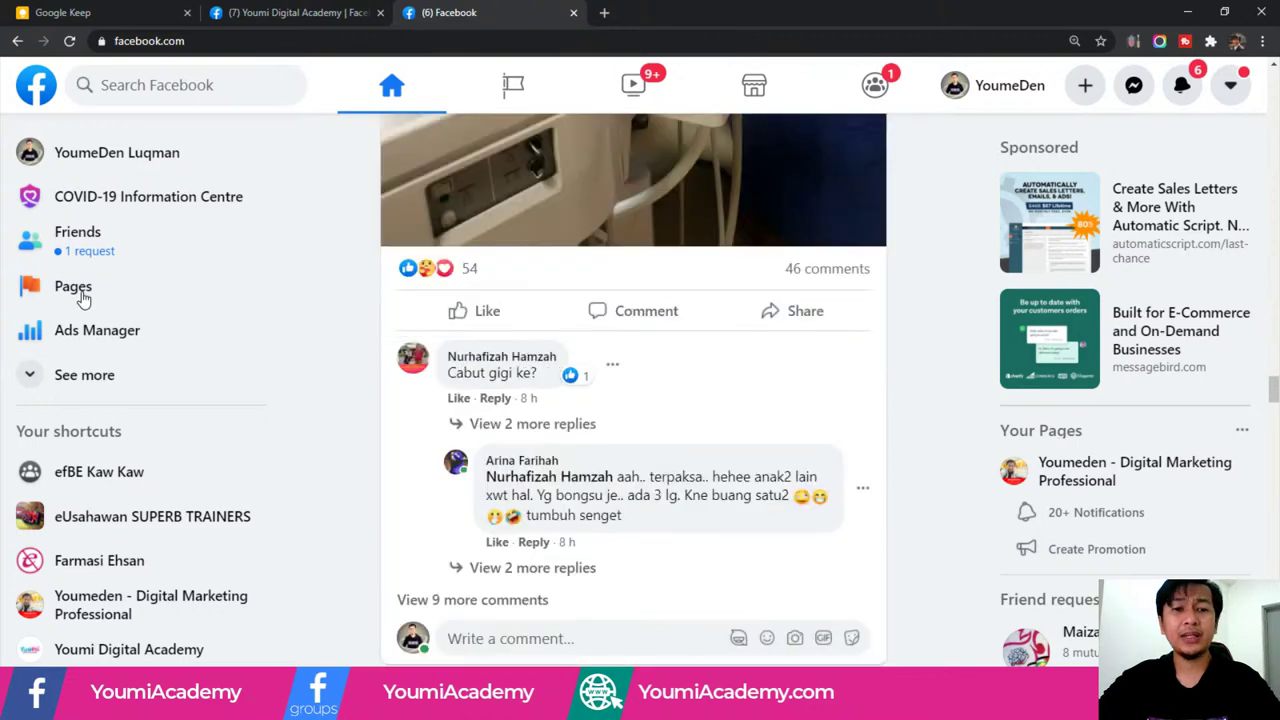
click(84, 297)
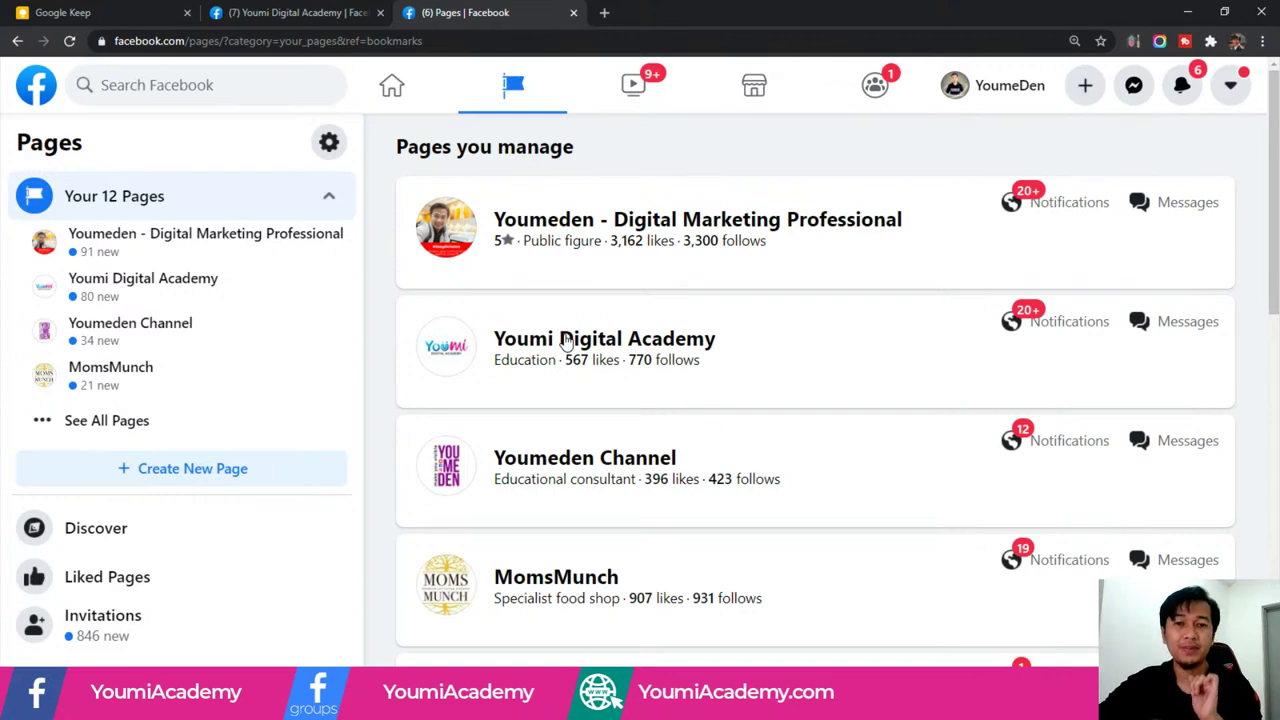
click(605, 228)
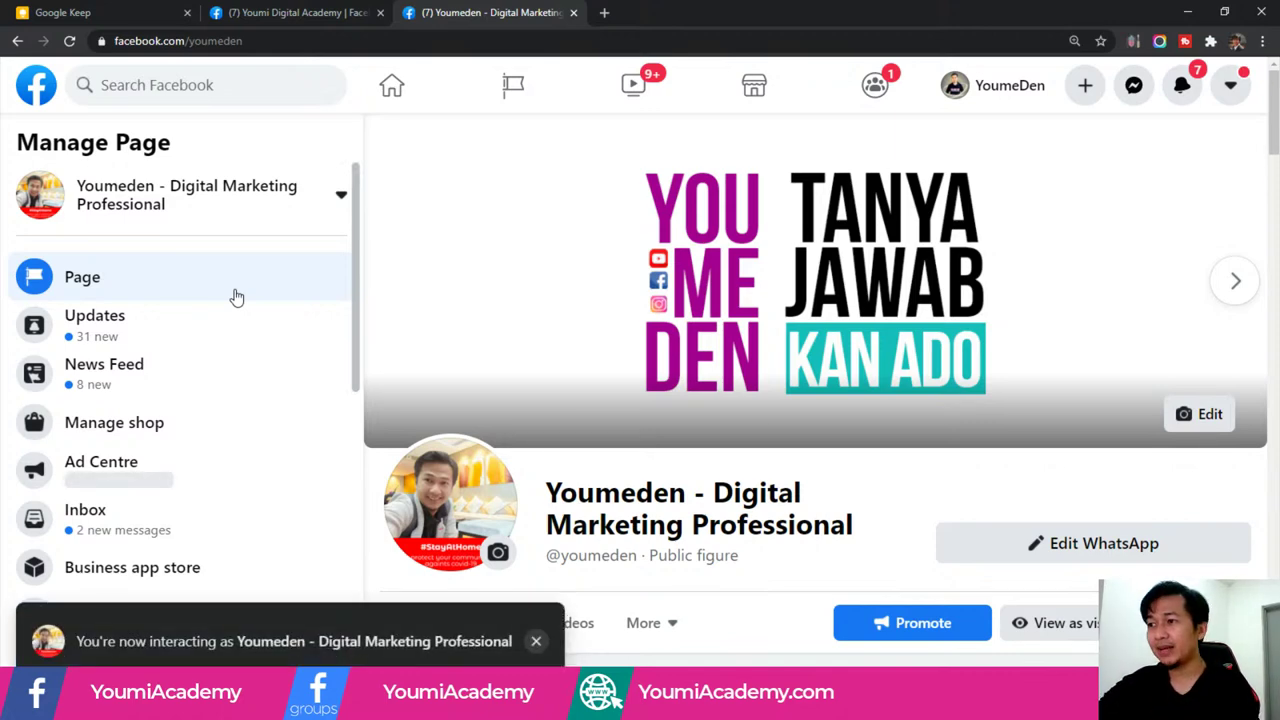
Open the managed page's Insights and show its Posts section with the times when fans are online
scroll(236, 297, down, 3)
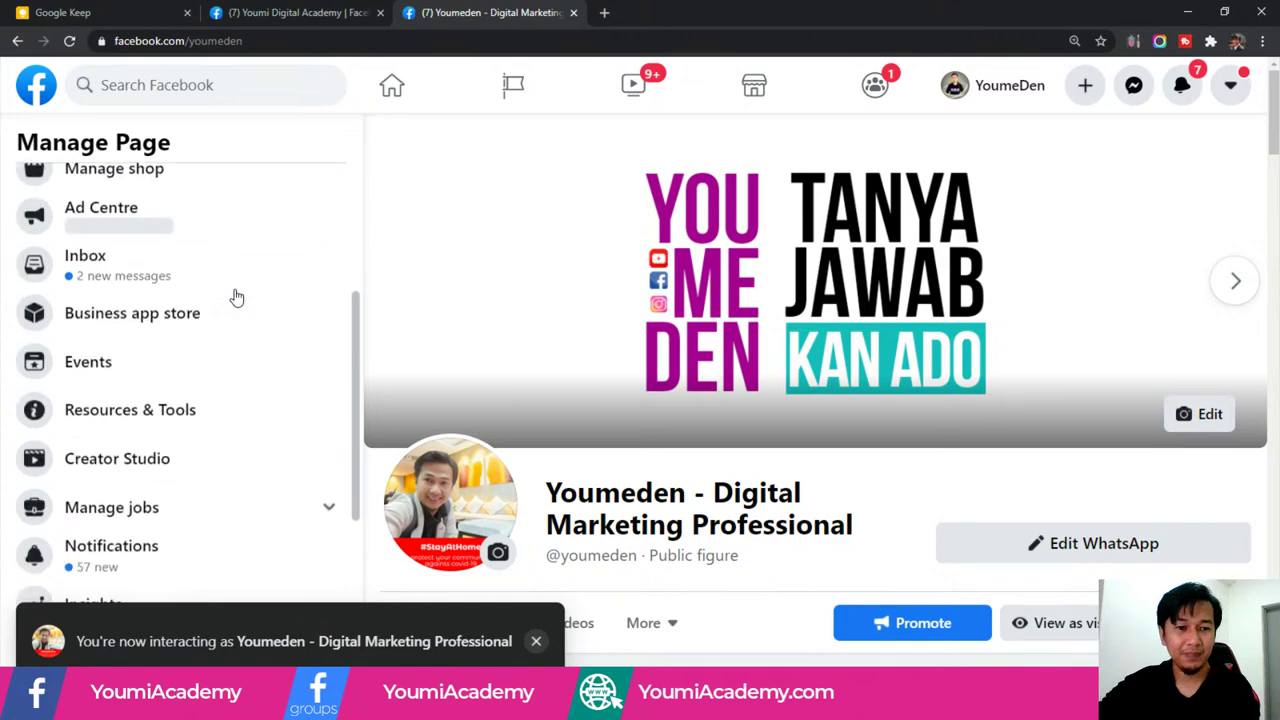
scroll(236, 297, down, 2)
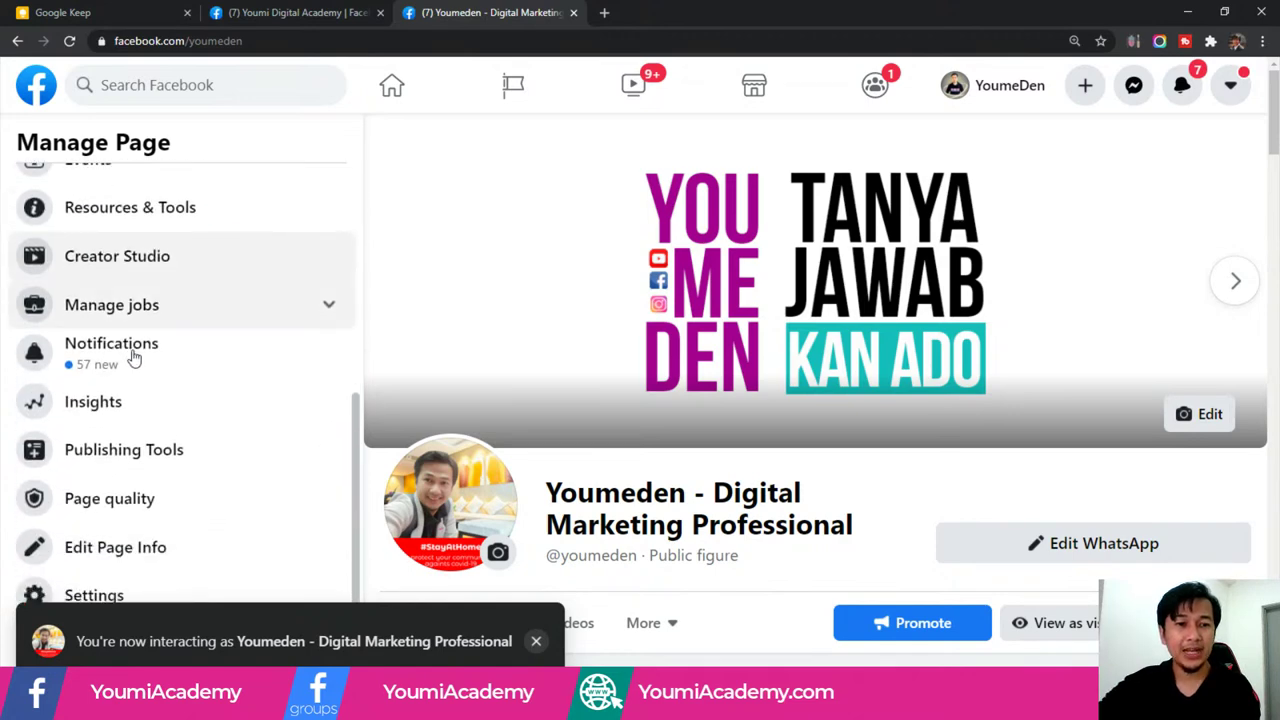
click(93, 402)
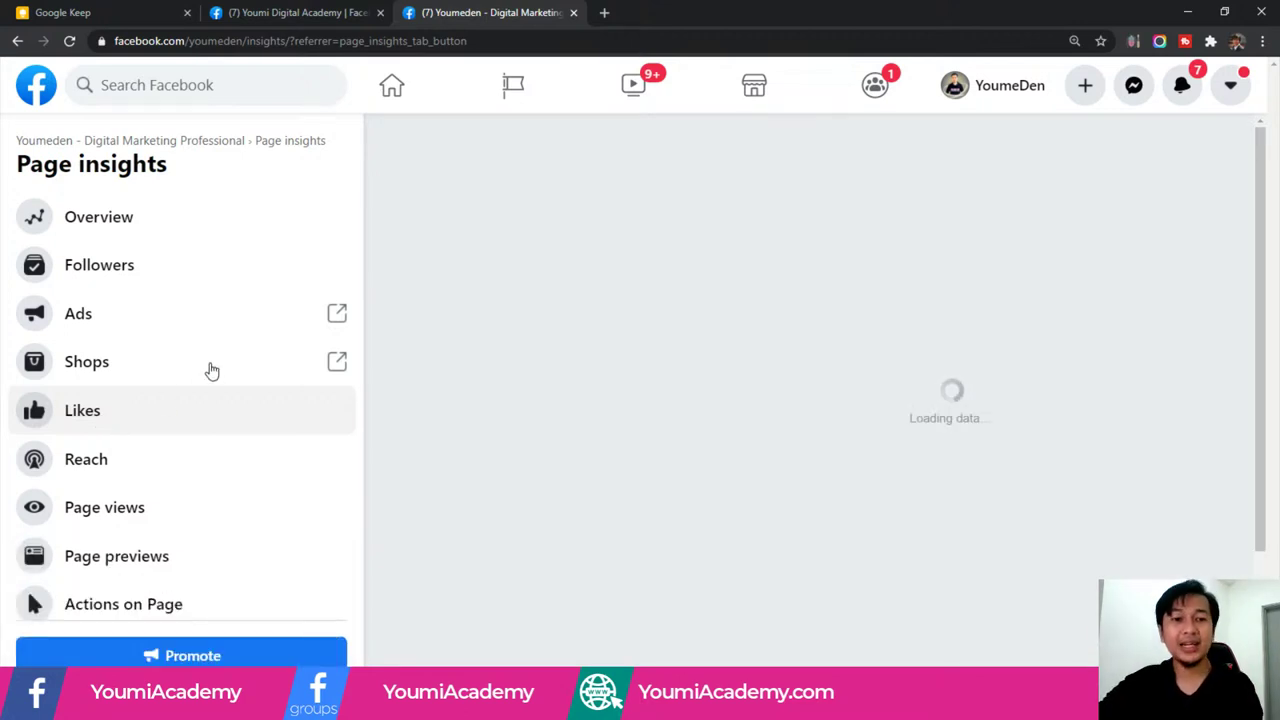
scroll(208, 369, down, 1)
scroll(211, 370, down, 3)
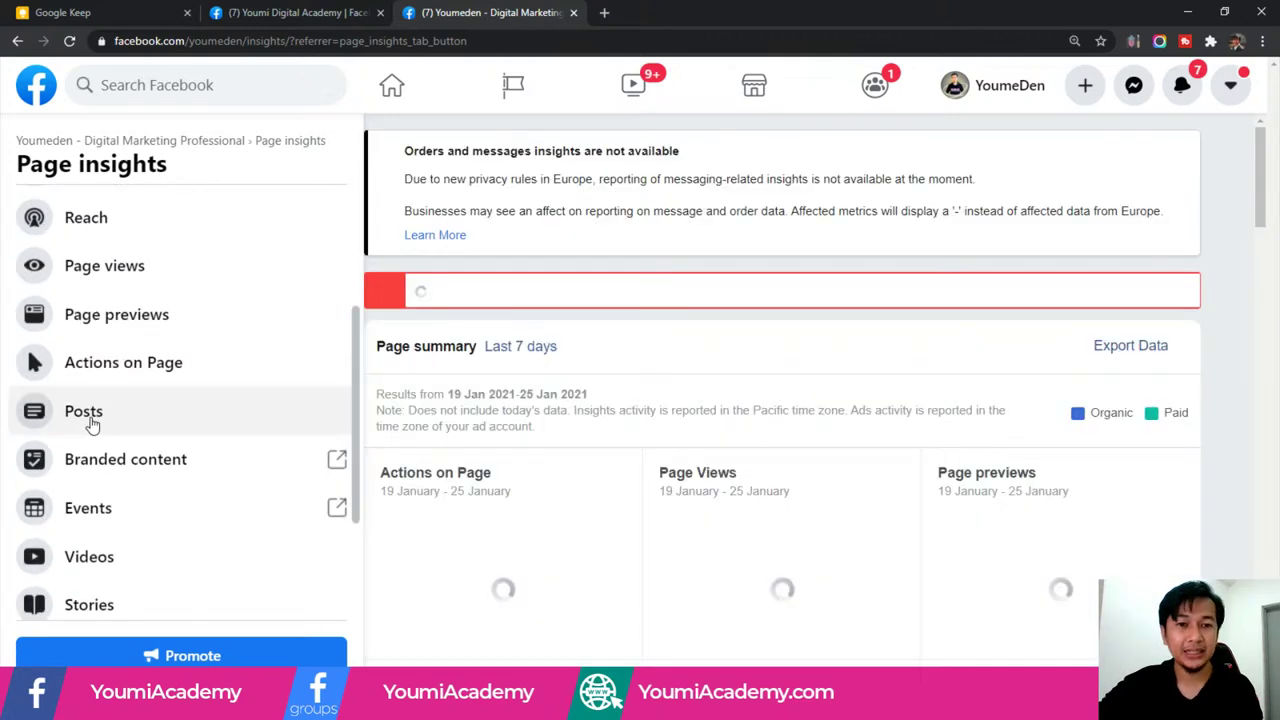
click(92, 424)
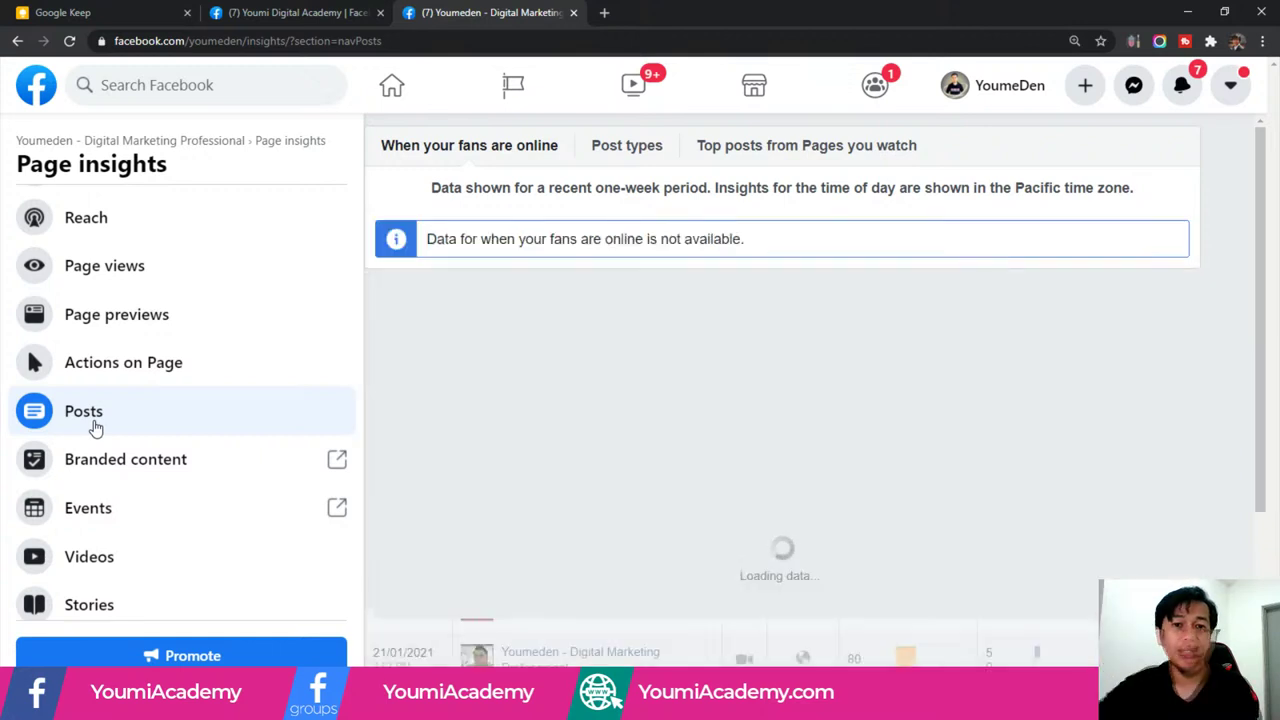
Read the notice under When your fans are online, glancing at the Excel timetable and returning to the page insights
drag(755, 242, 425, 240)
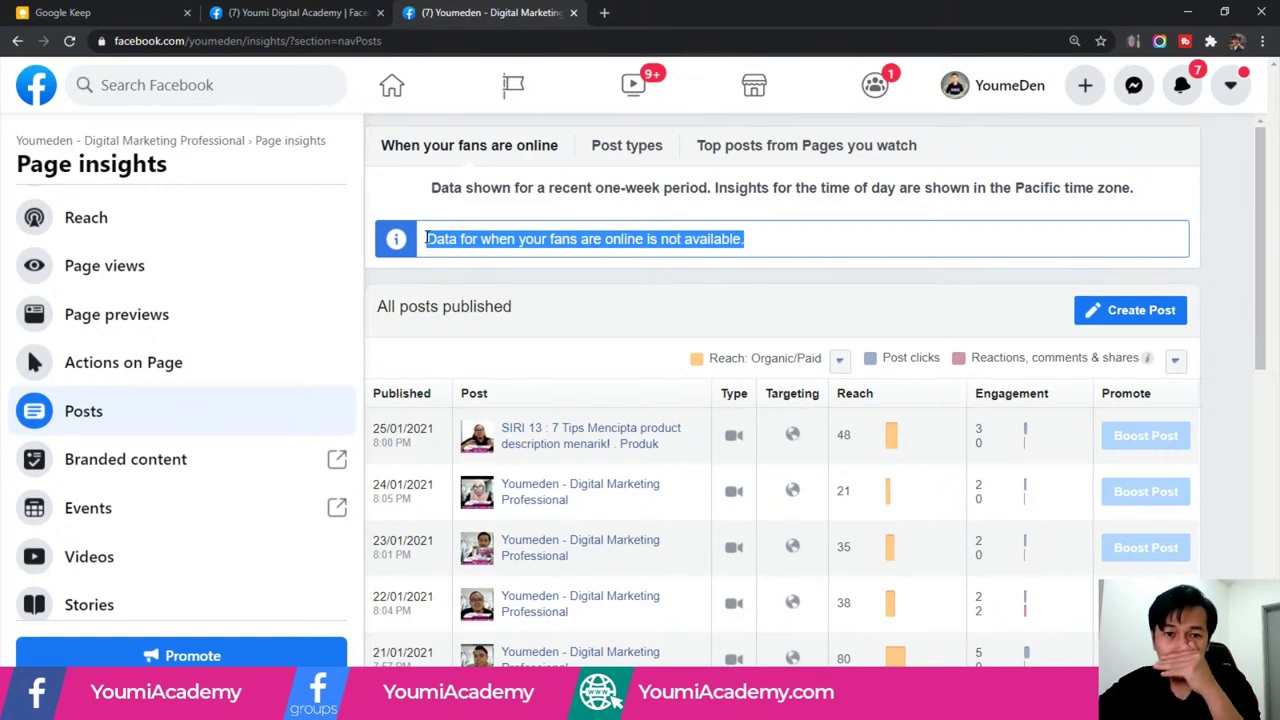
key(alt+Tab)
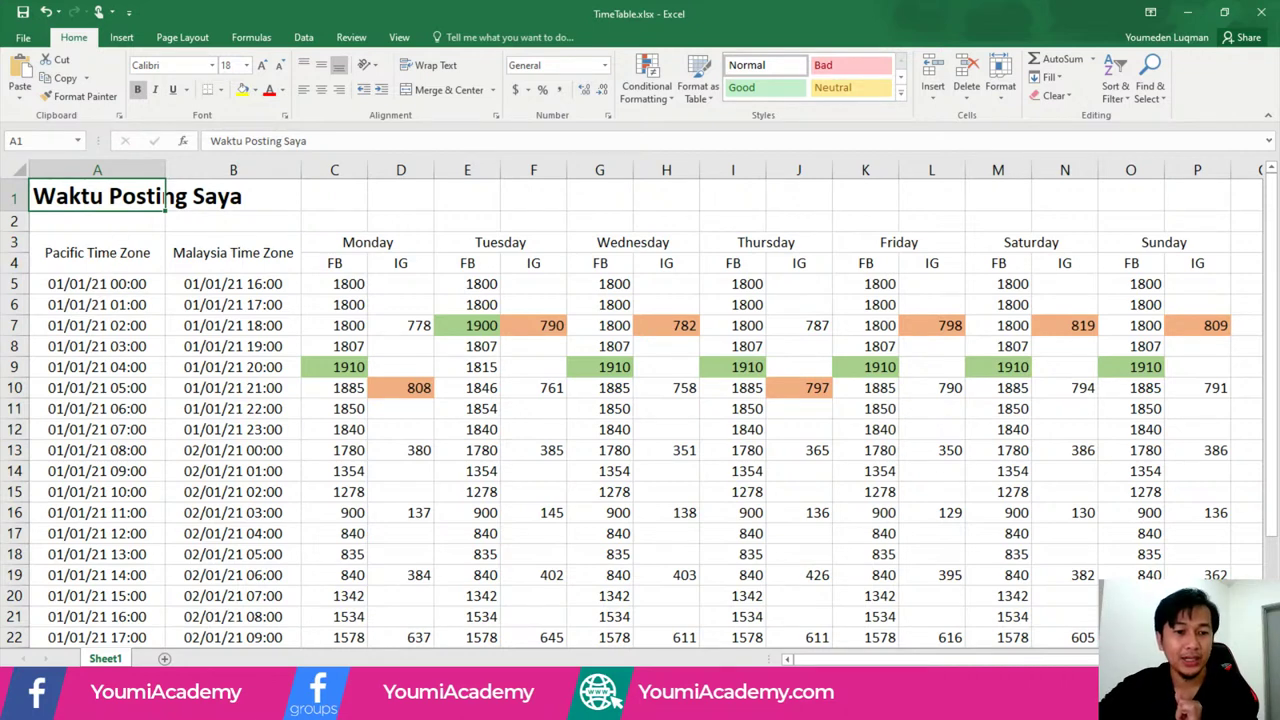
key(alt+Tab)
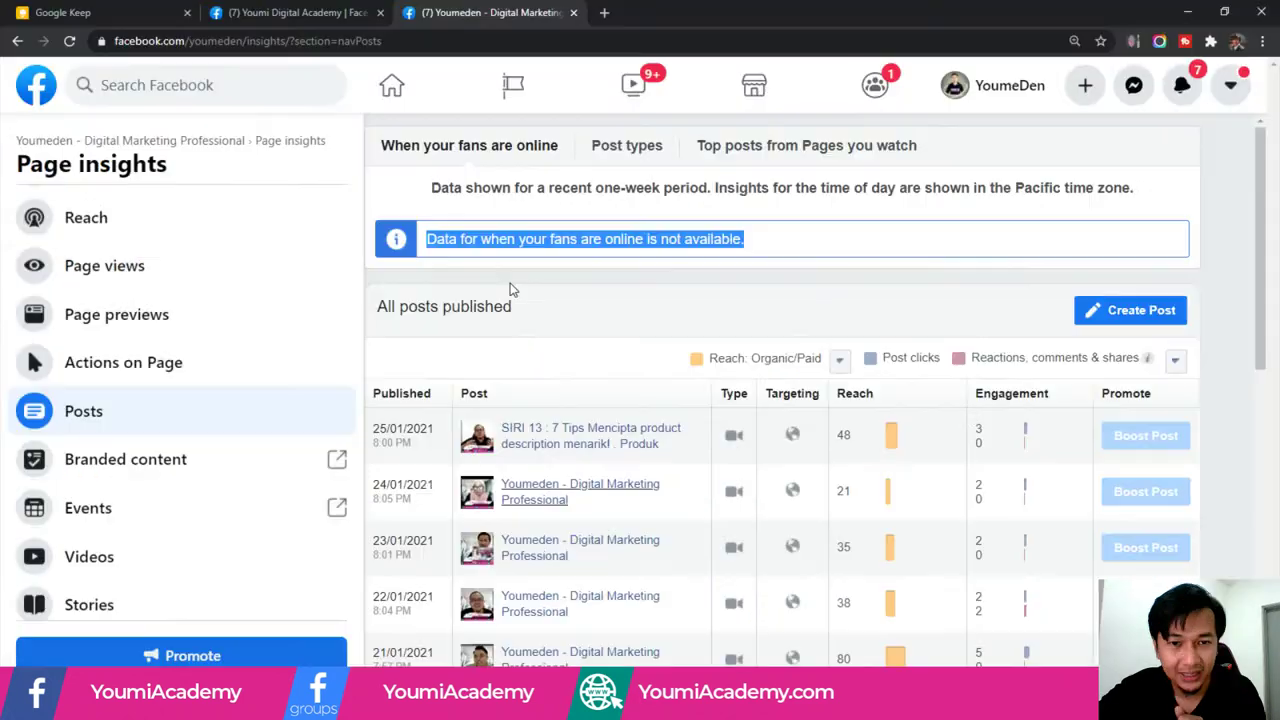
click(805, 241)
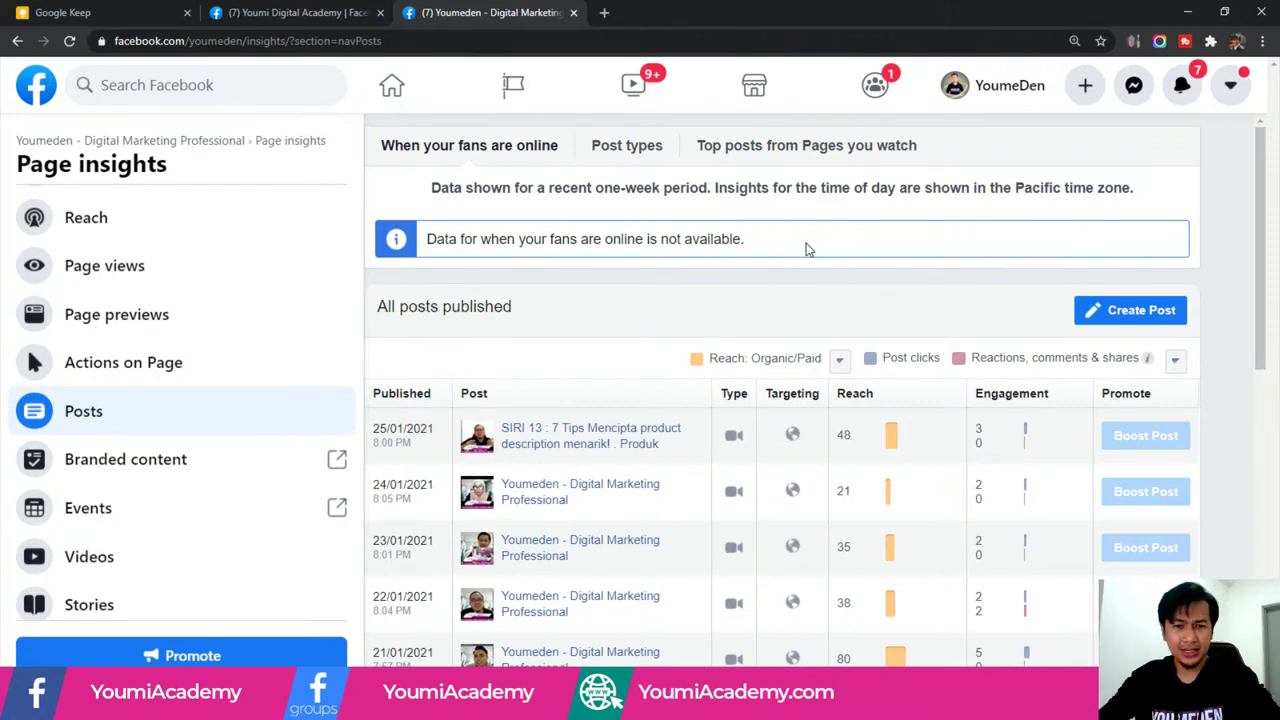
In the SIRI 14 note in Google Keep, complete item 4 with "Waktu Posting" and start a new line below it
click(60, 12)
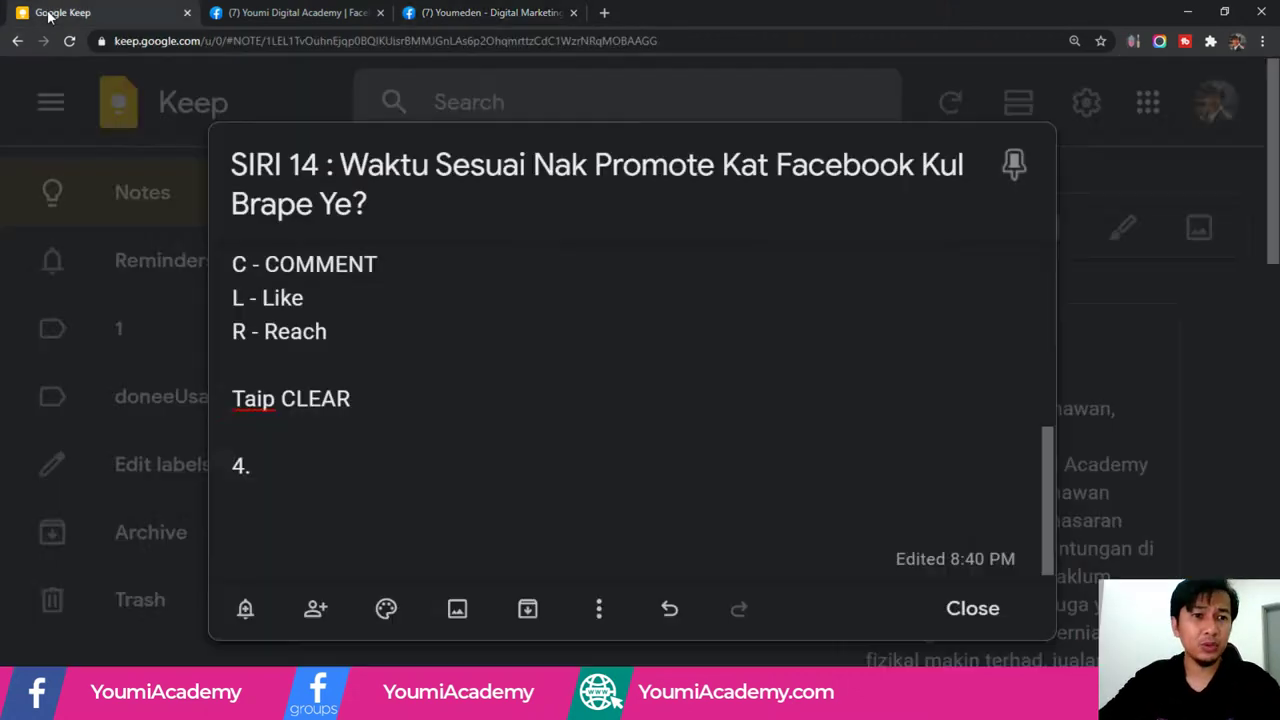
click(289, 462)
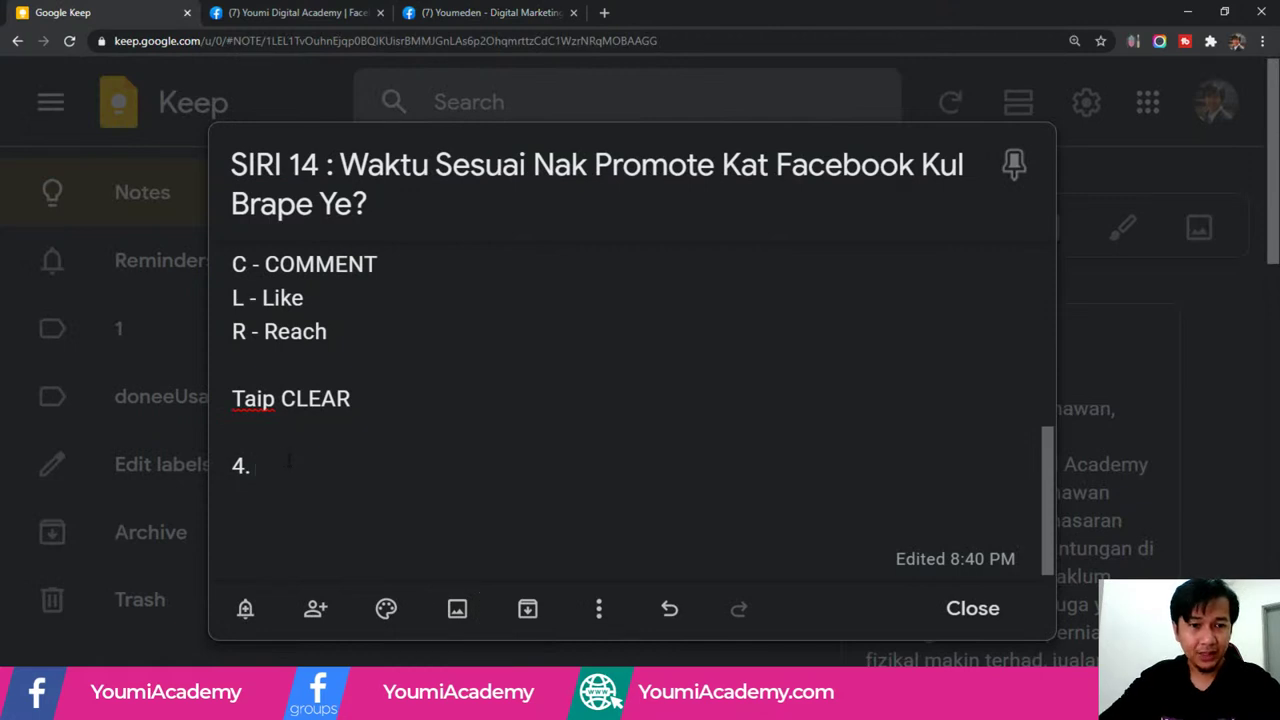
text(W)
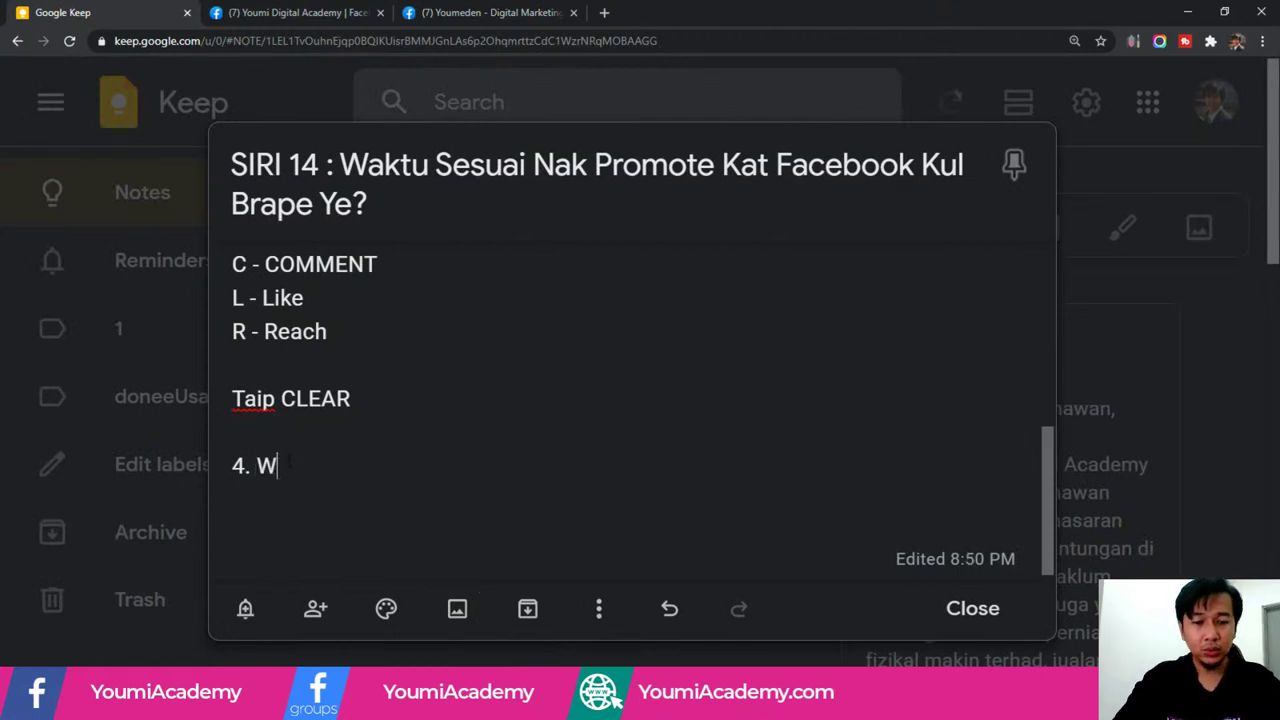
text(aktu Posting)
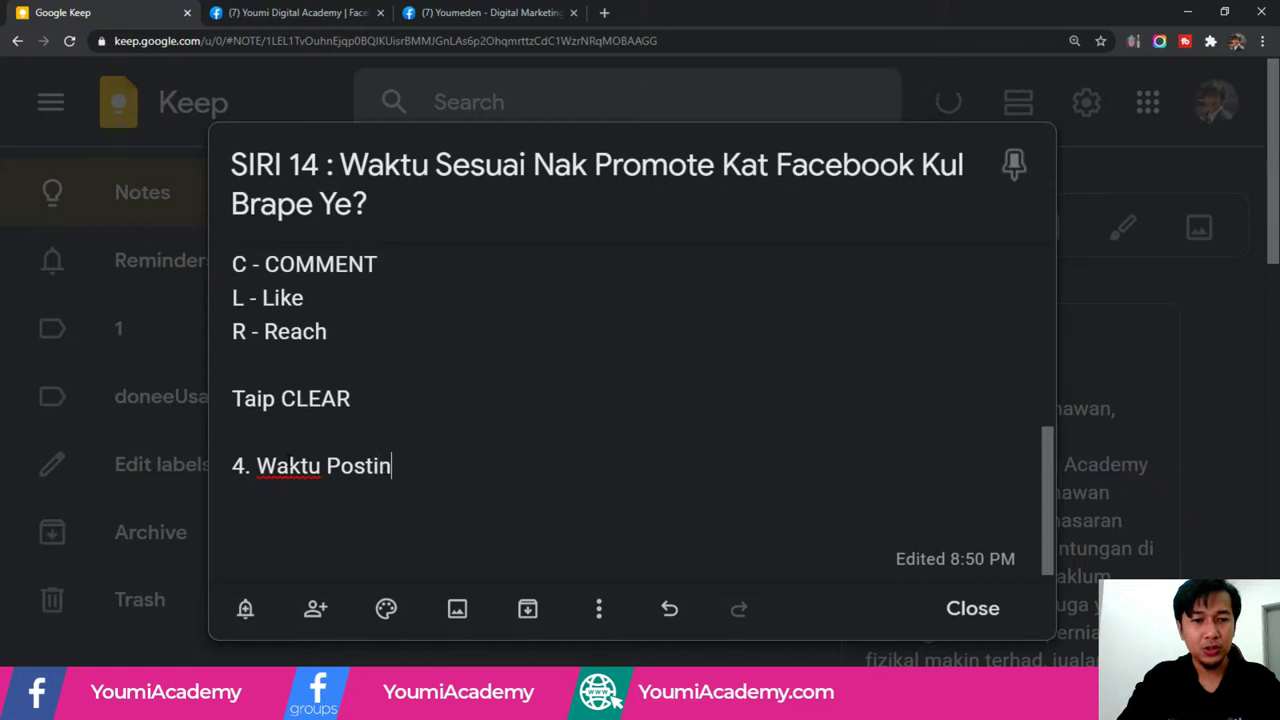
key(Return)
text(5.)
key(BackSpace)
key(BackSpace)
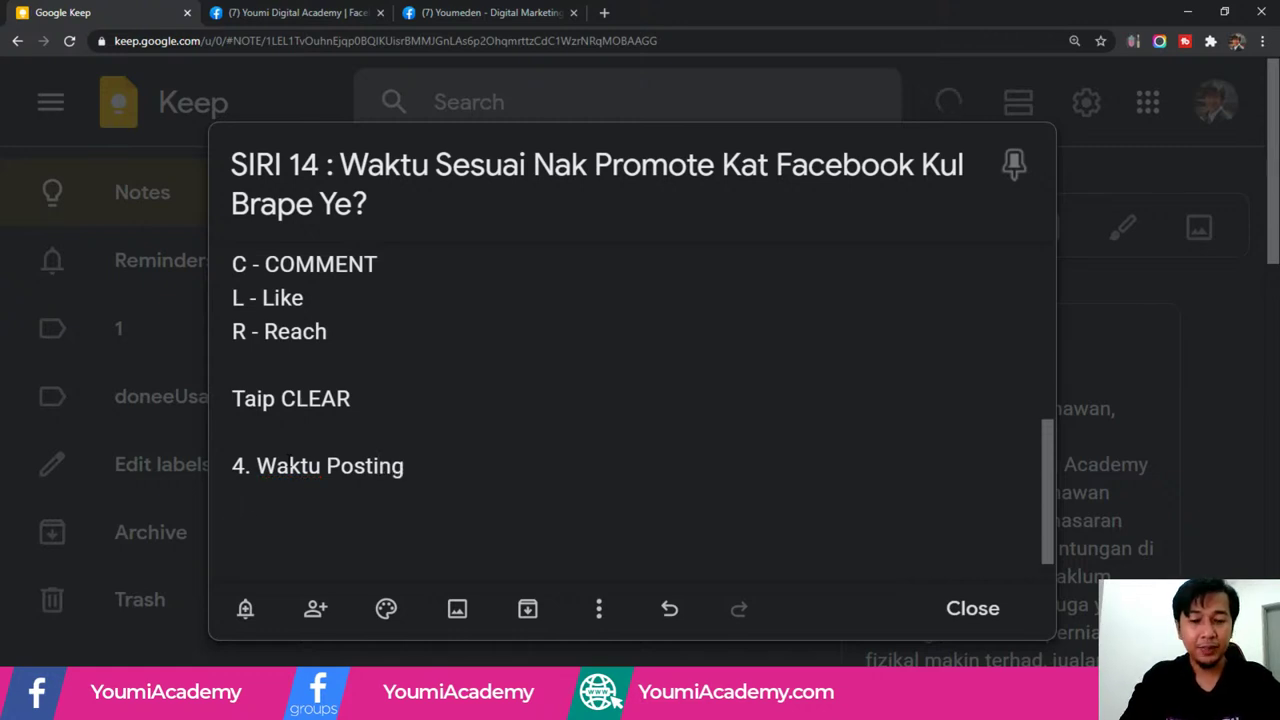
Add the line "Page > Insight > Post > When Your Fan Online (Graf)" under item 4 of the note
text(Page > )
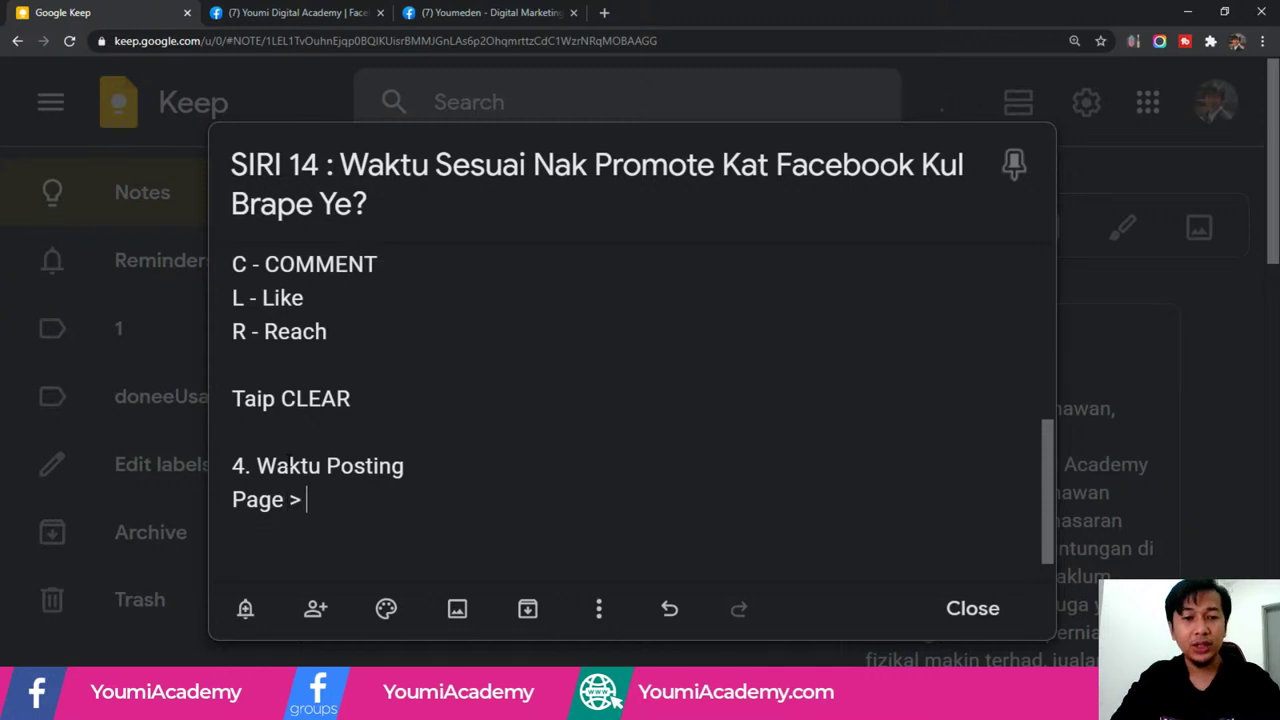
text(Insight > Post )
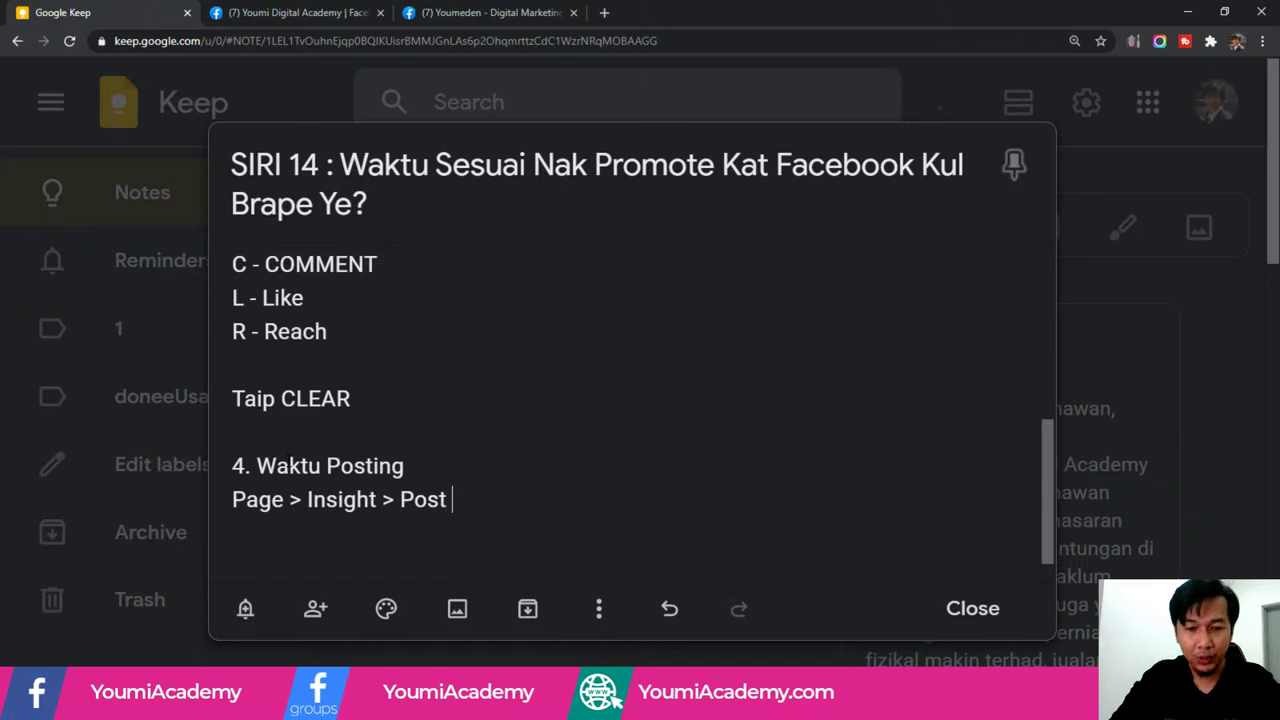
text(> When You)
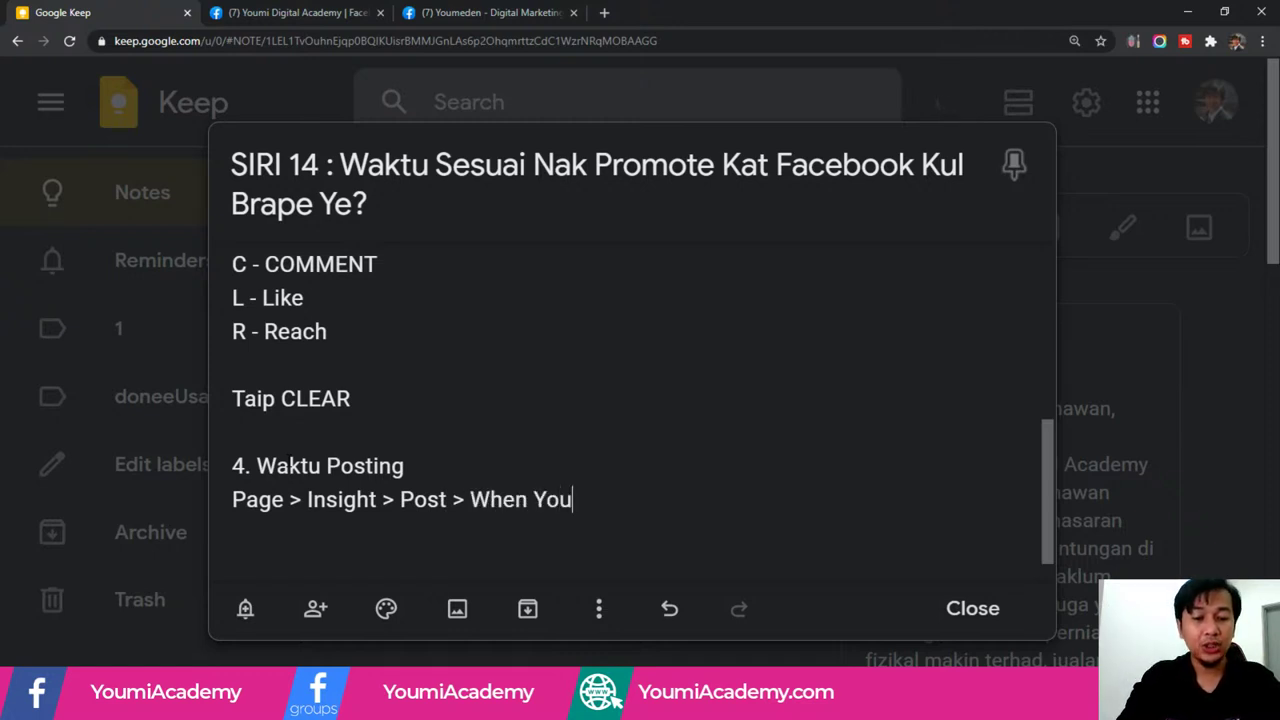
text(r Fan Online)
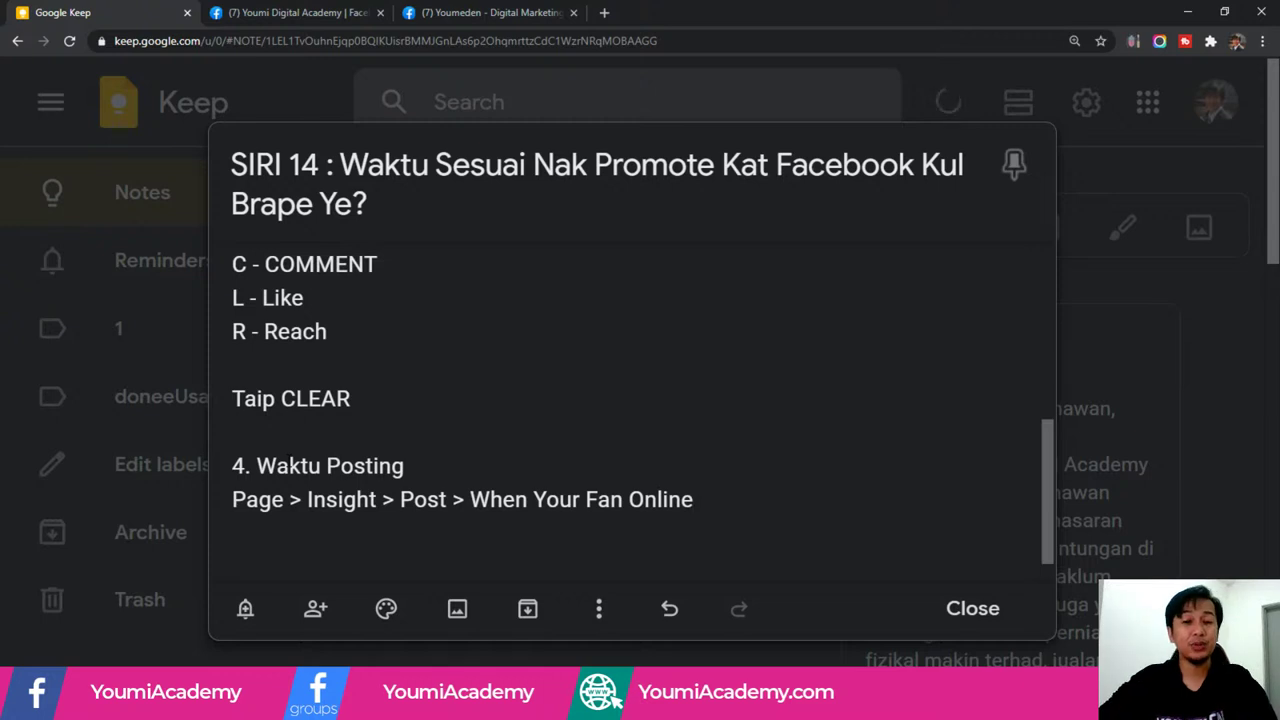
text( (Graf)
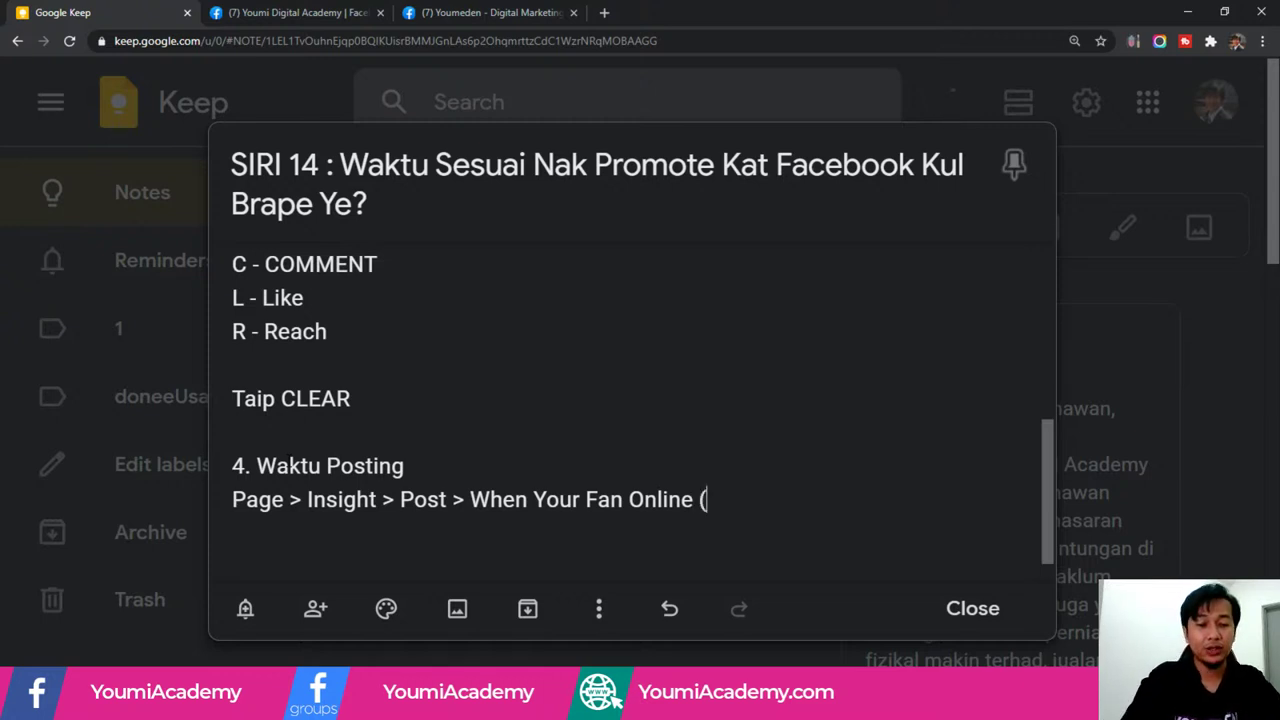
text())
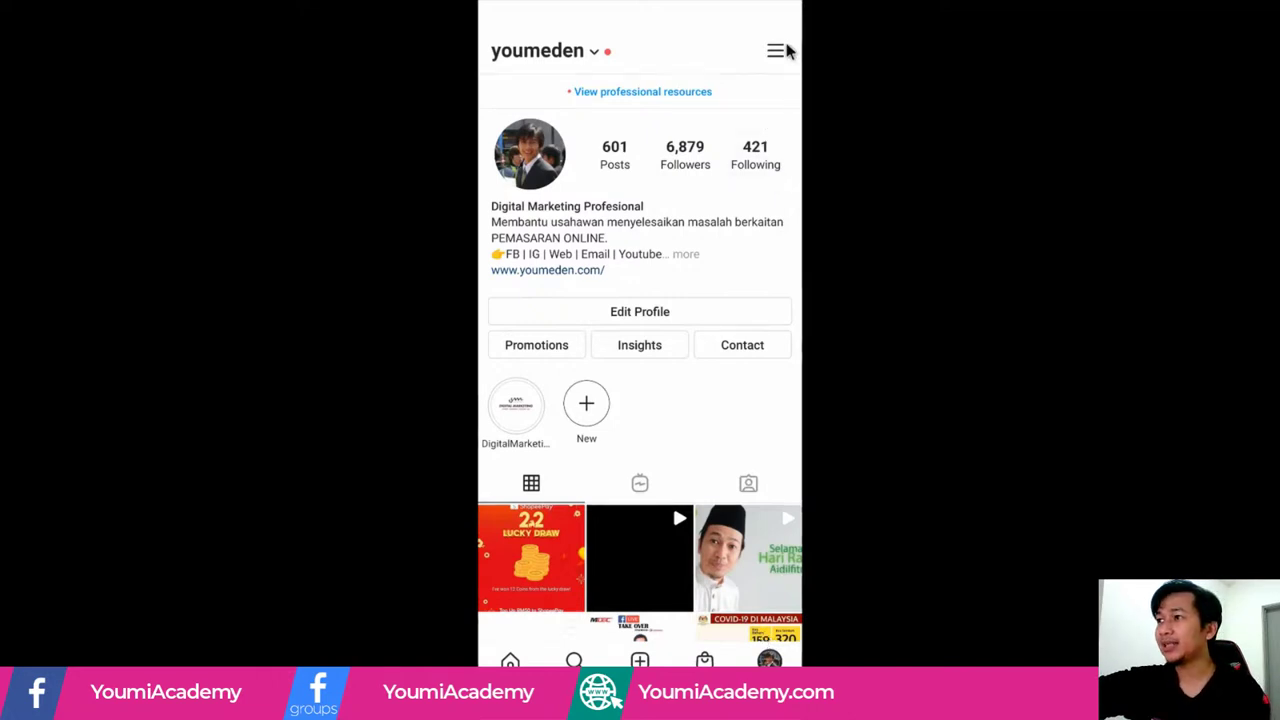
On the Instagram profile, open Insights and show the Audience breakdown down to Most Active Times
click(777, 51)
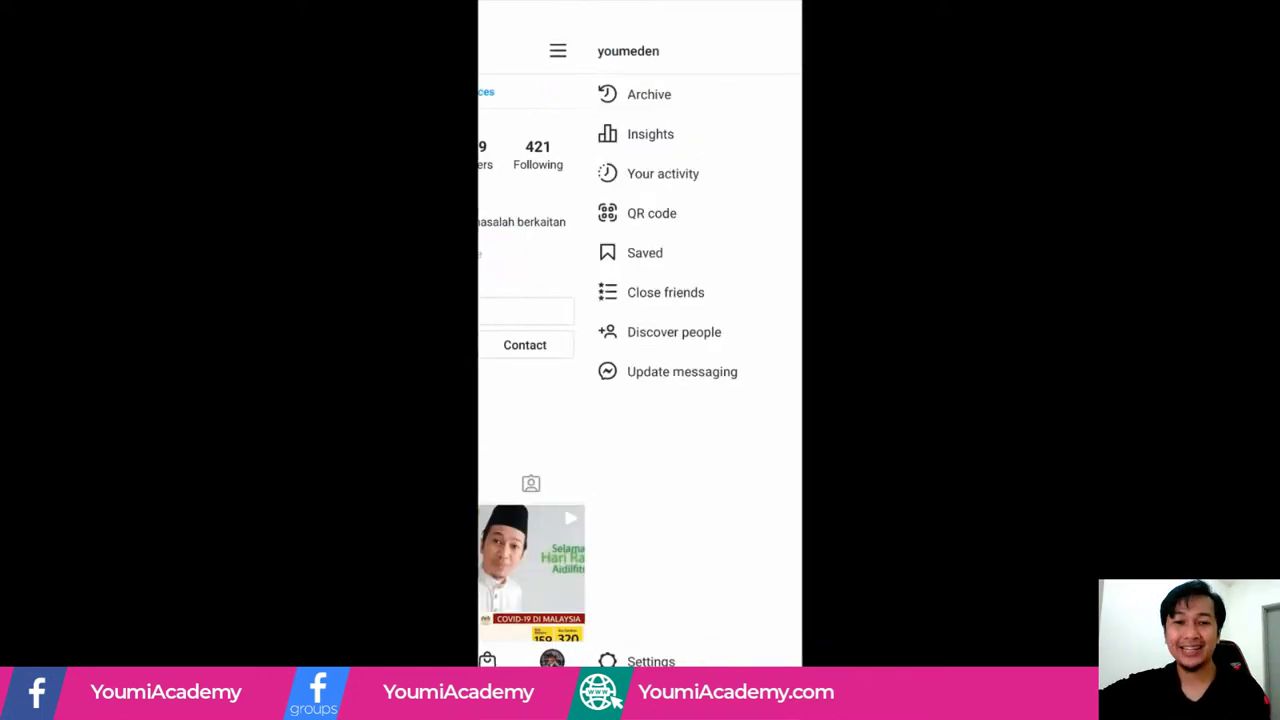
click(650, 134)
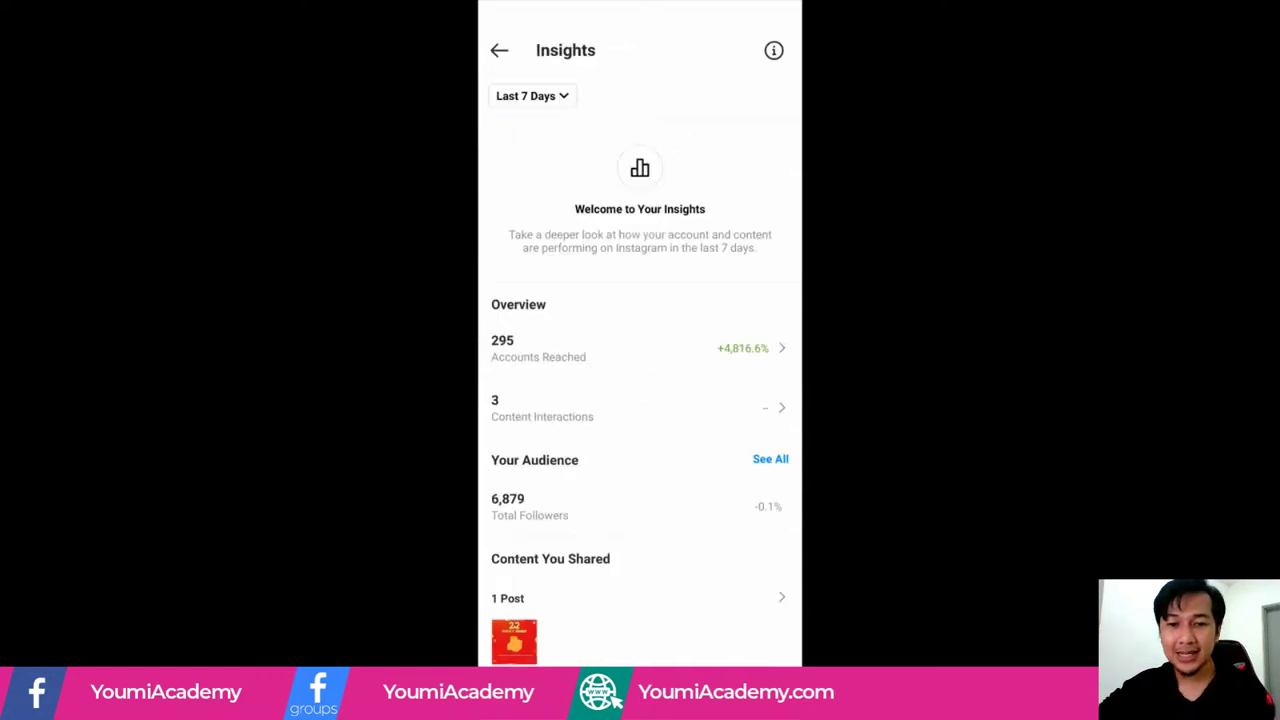
scroll(640, 400, down, 2)
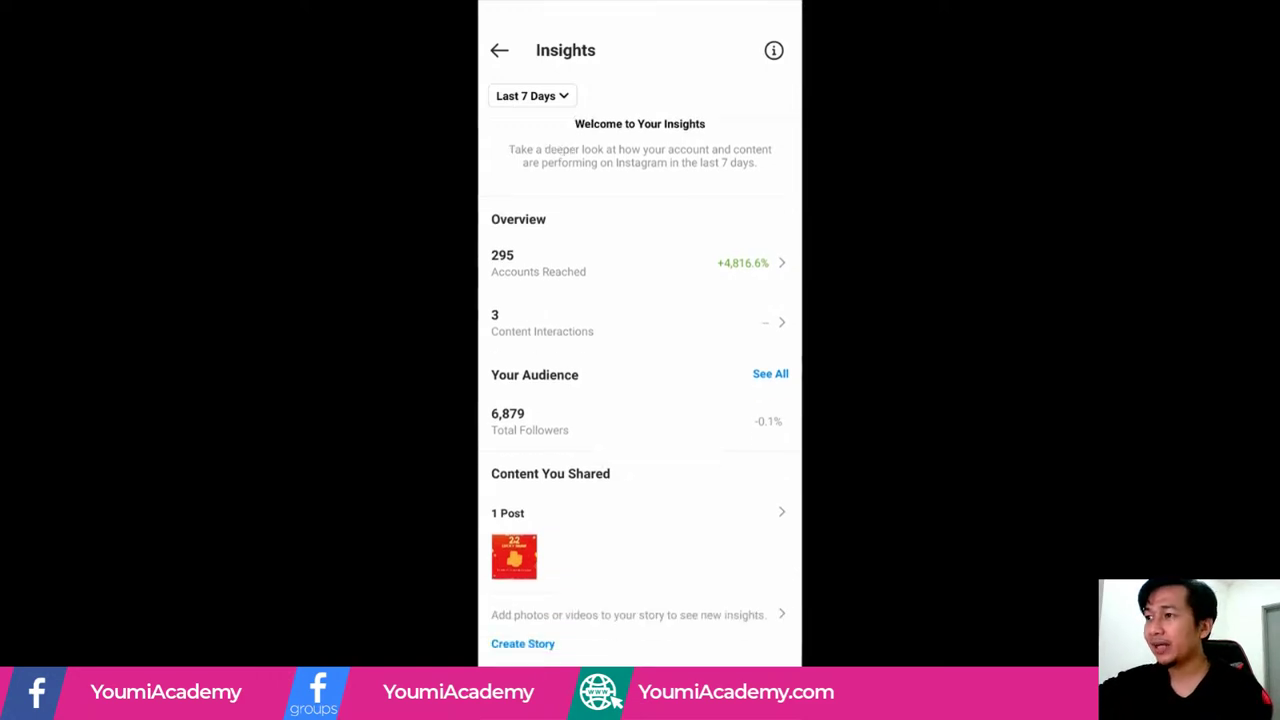
scroll(640, 384, down, 1)
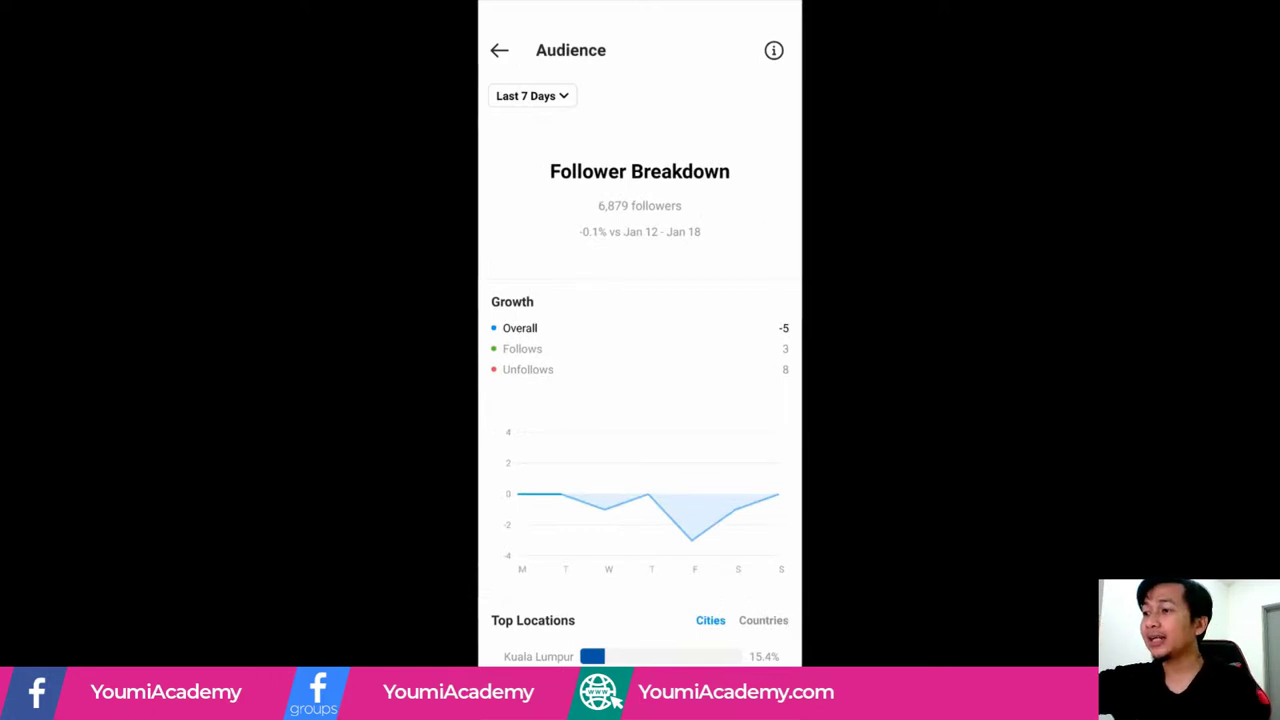
scroll(640, 380, down, 10)
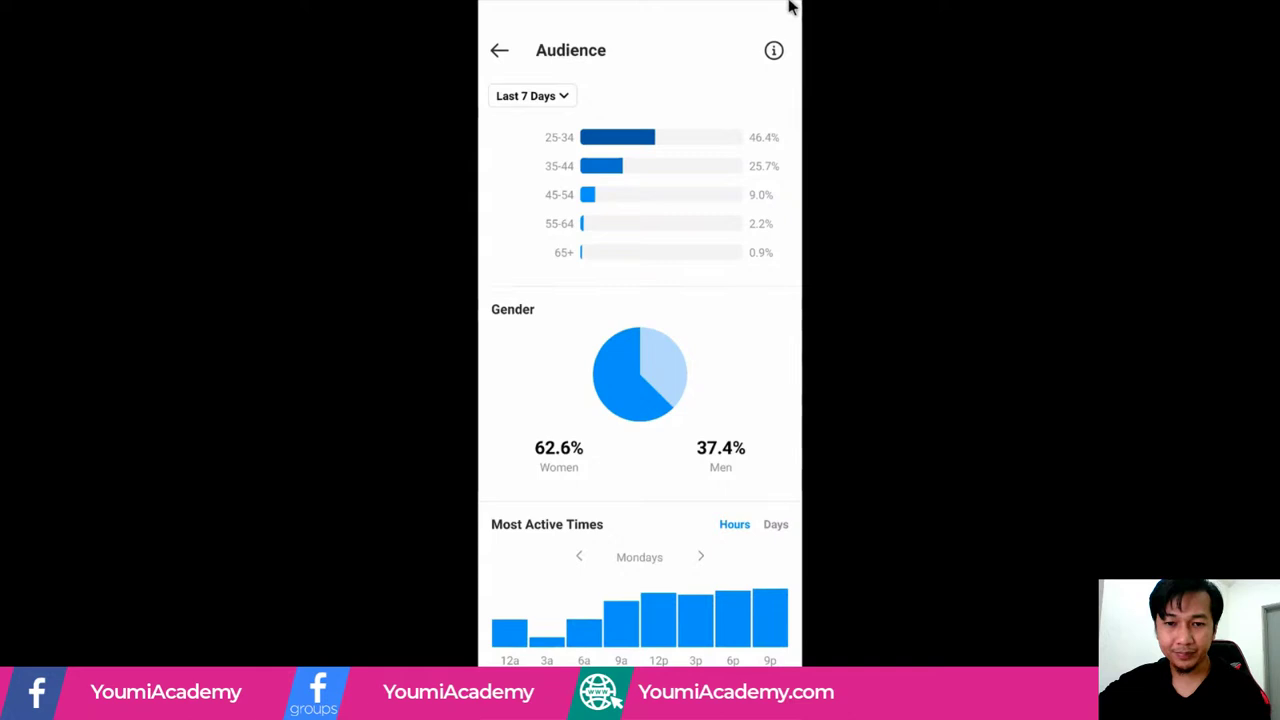
Examine Most Active Times by days and by hours for Mondays, then advance the hourly chart to the following day
click(772, 525)
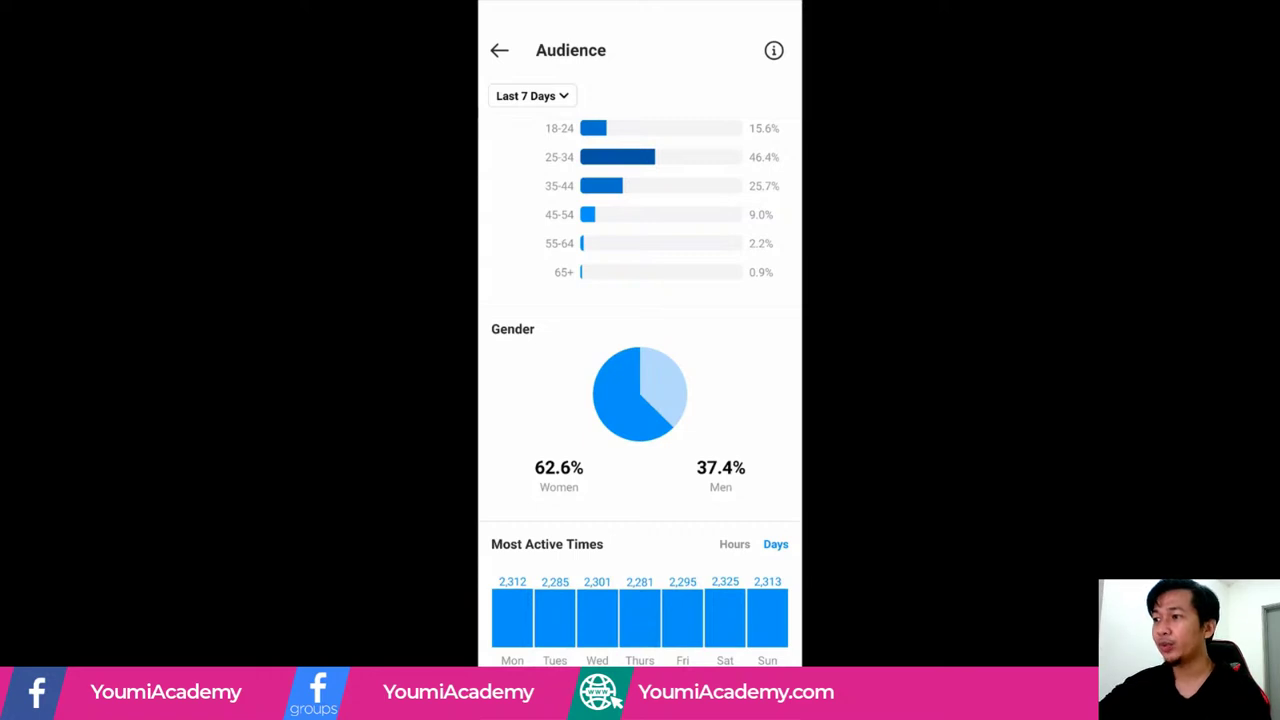
click(734, 544)
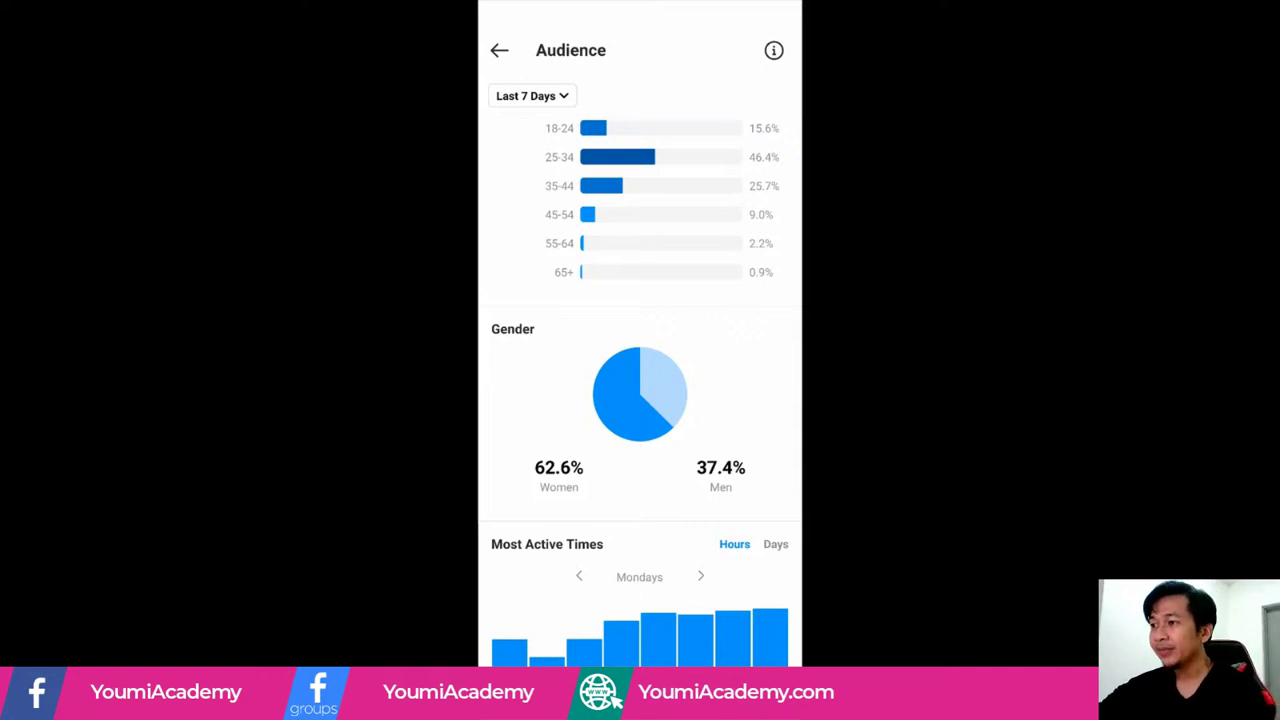
scroll(640, 390, down, 1)
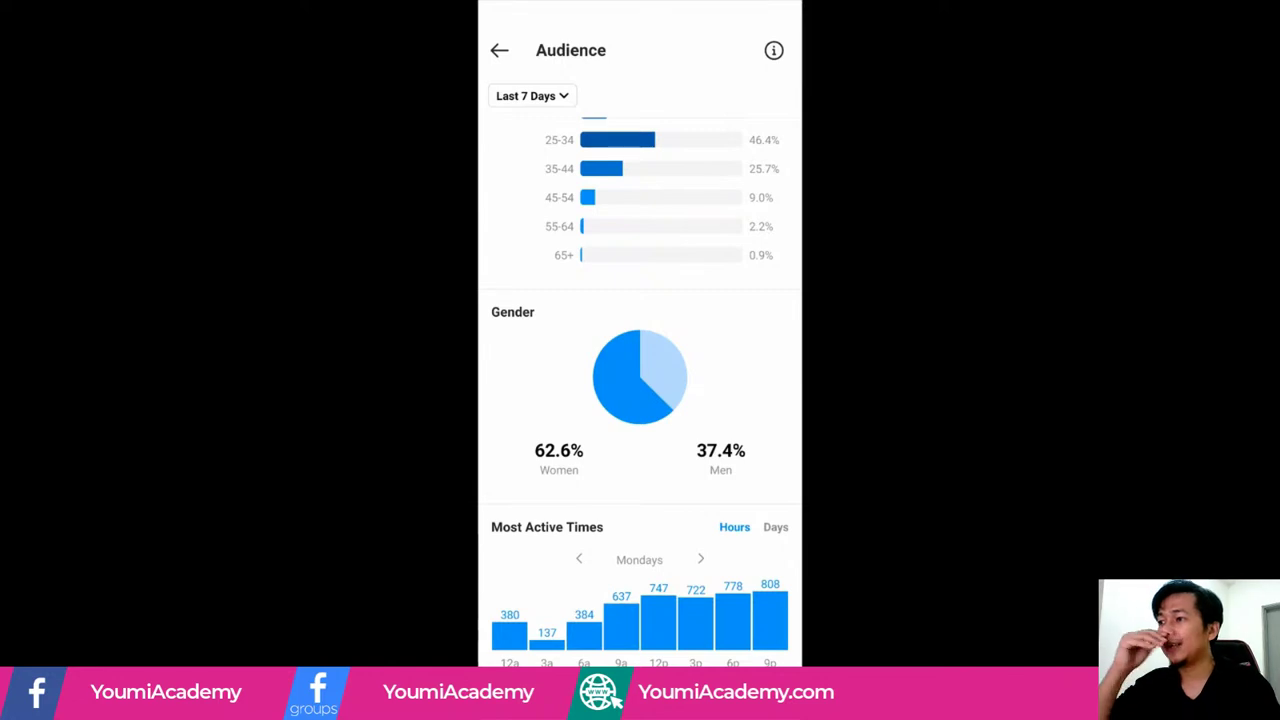
scroll(640, 380, down, 1)
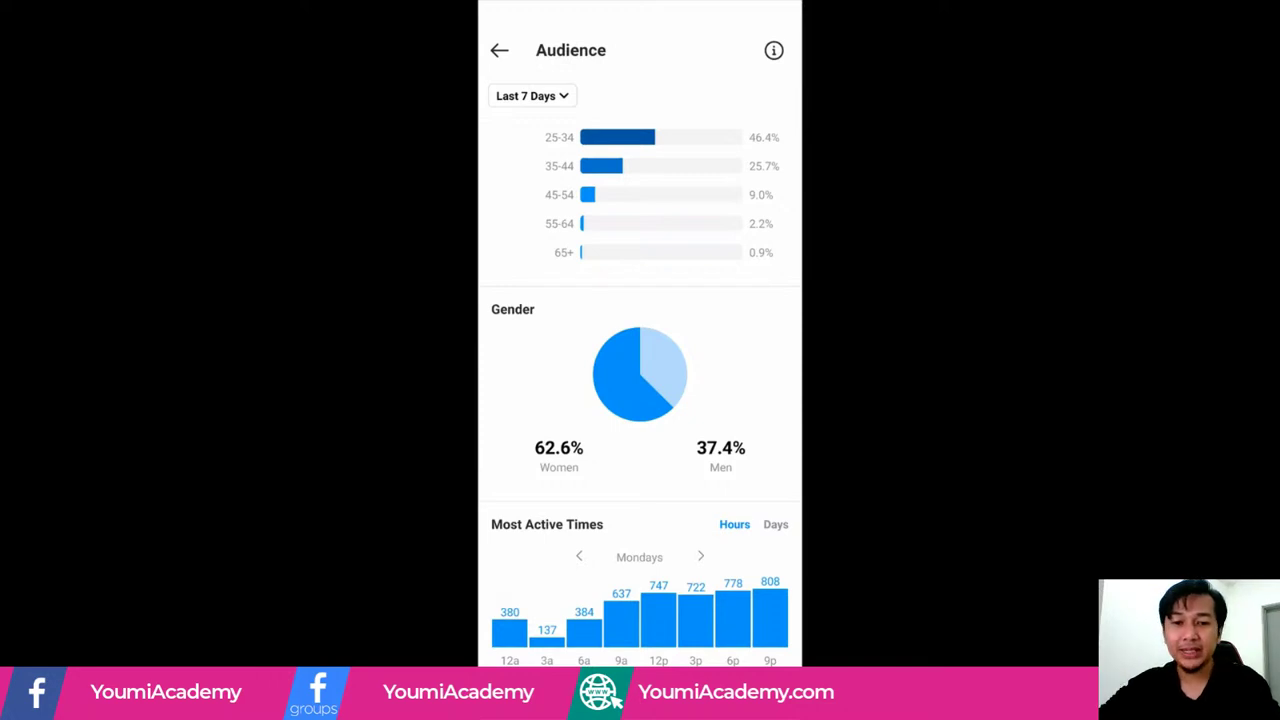
click(702, 559)
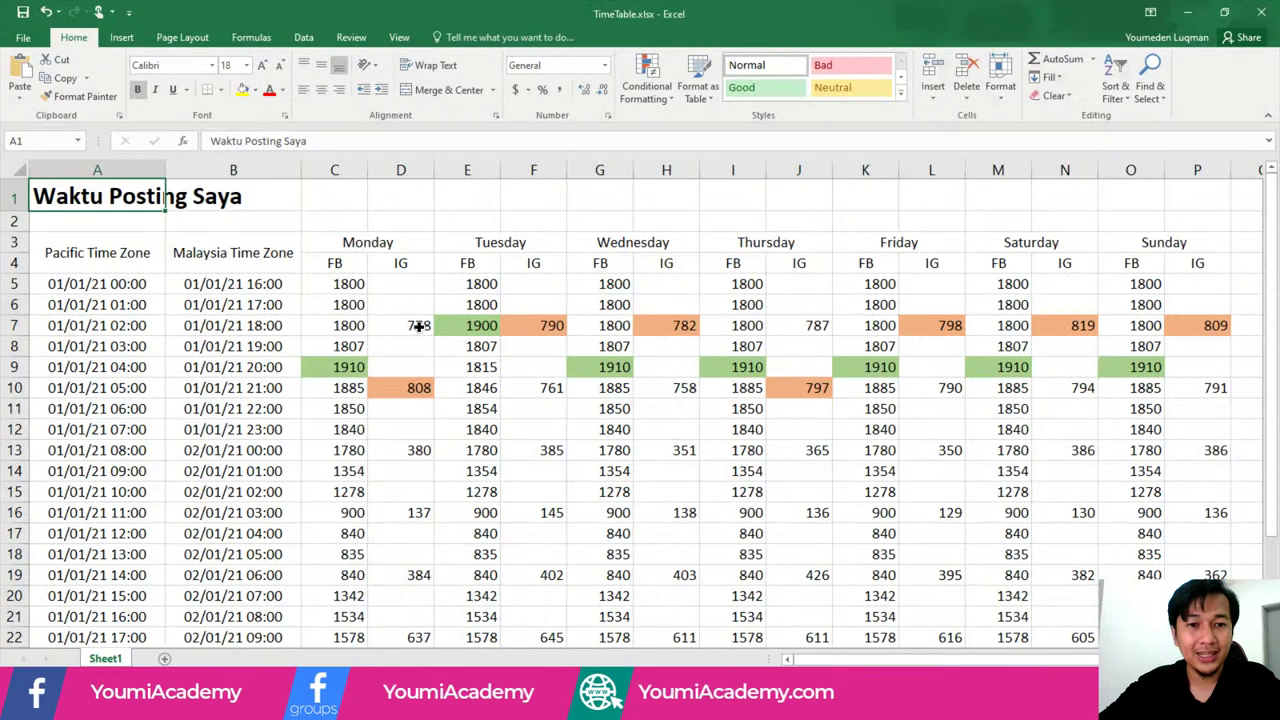
In the Excel timetable, review Monday's IG figures down to row 28 and compare those in rows 7 and 10
click(402, 325)
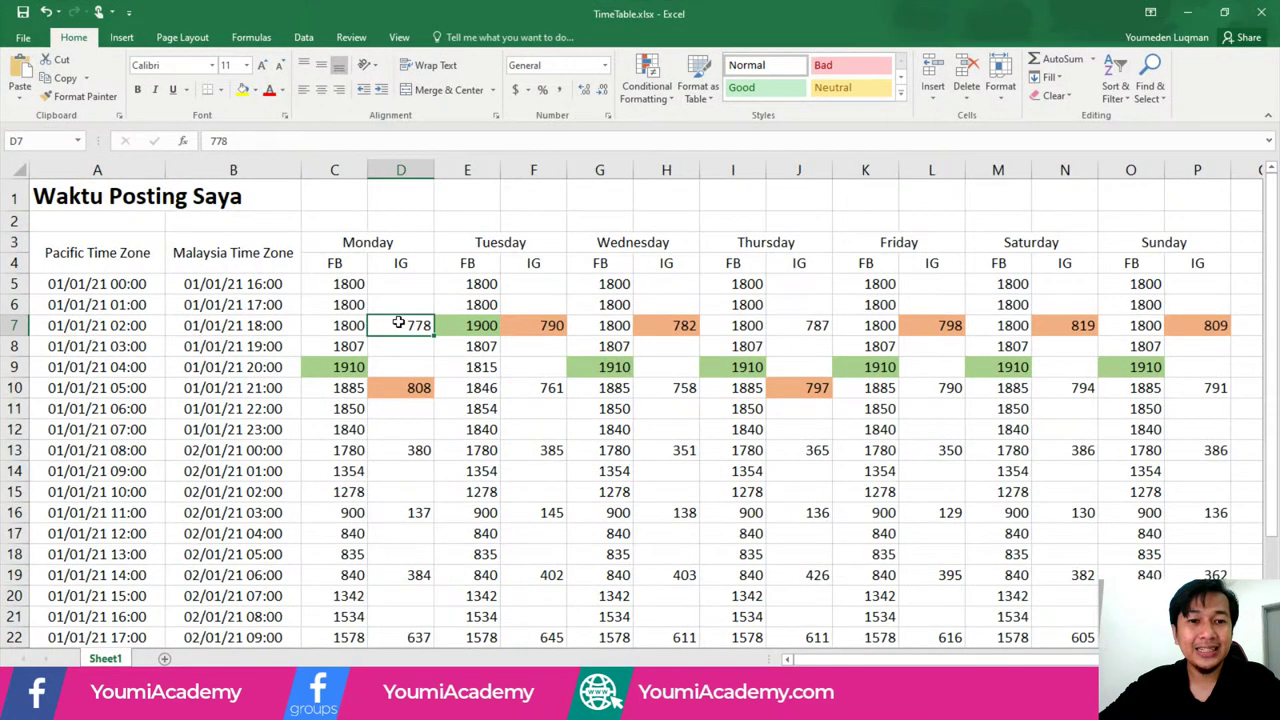
scroll(410, 328, down, 2)
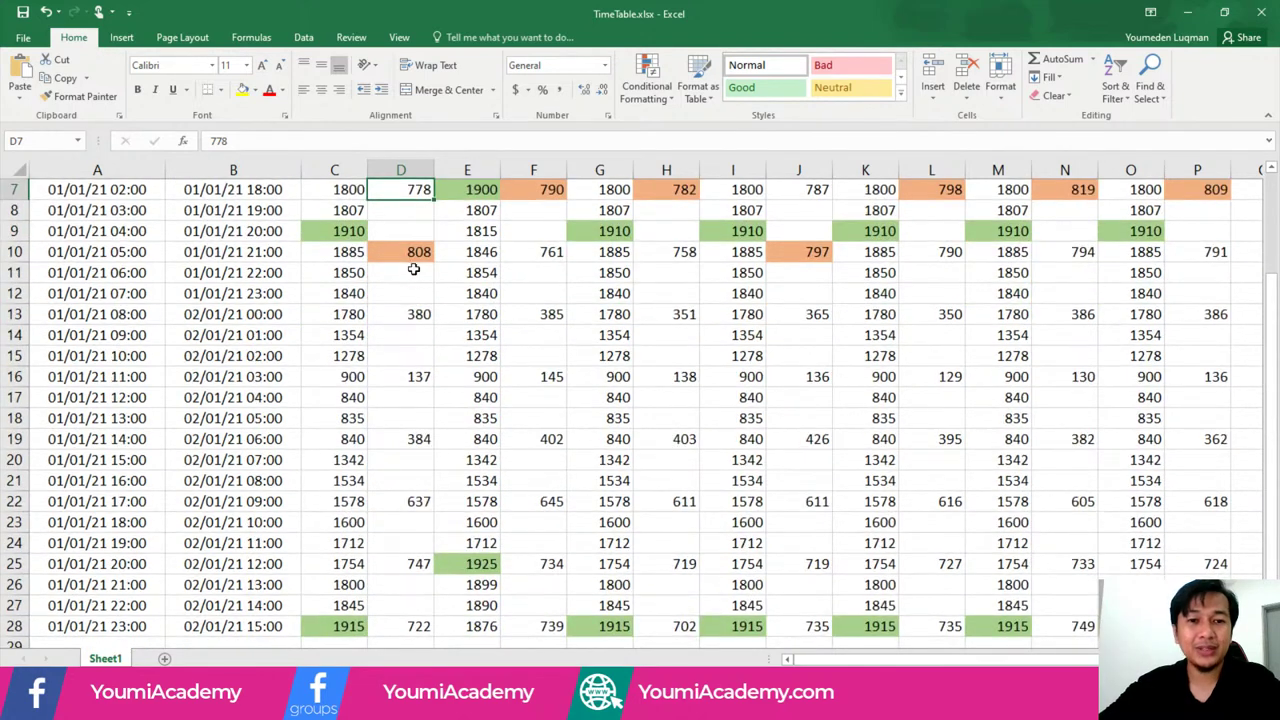
scroll(418, 323, down, 2)
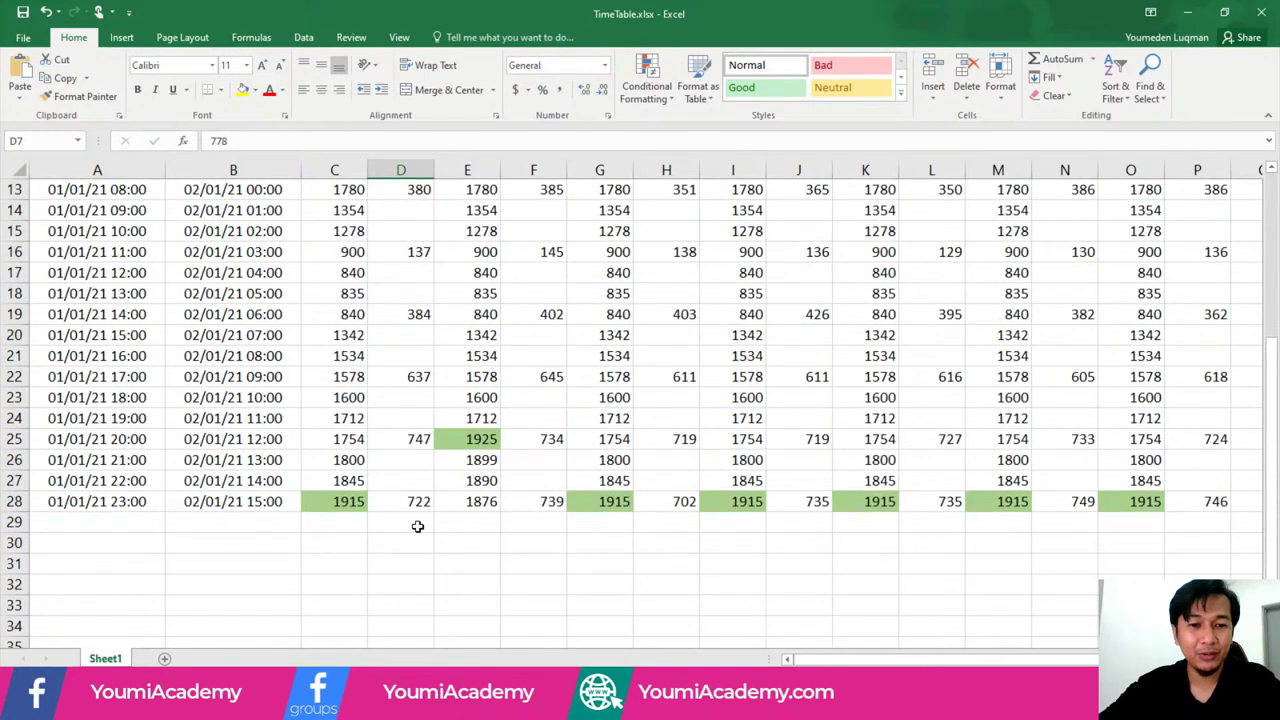
scroll(421, 507, up, 3)
click(403, 314)
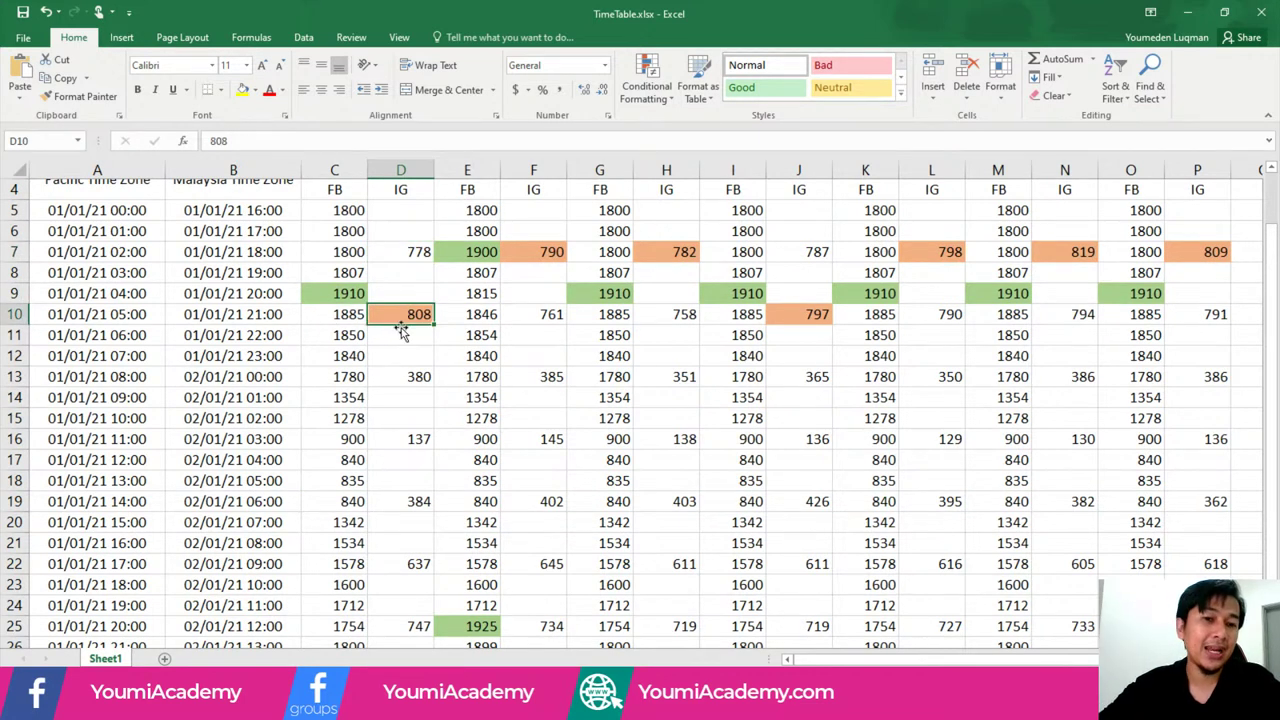
click(402, 253)
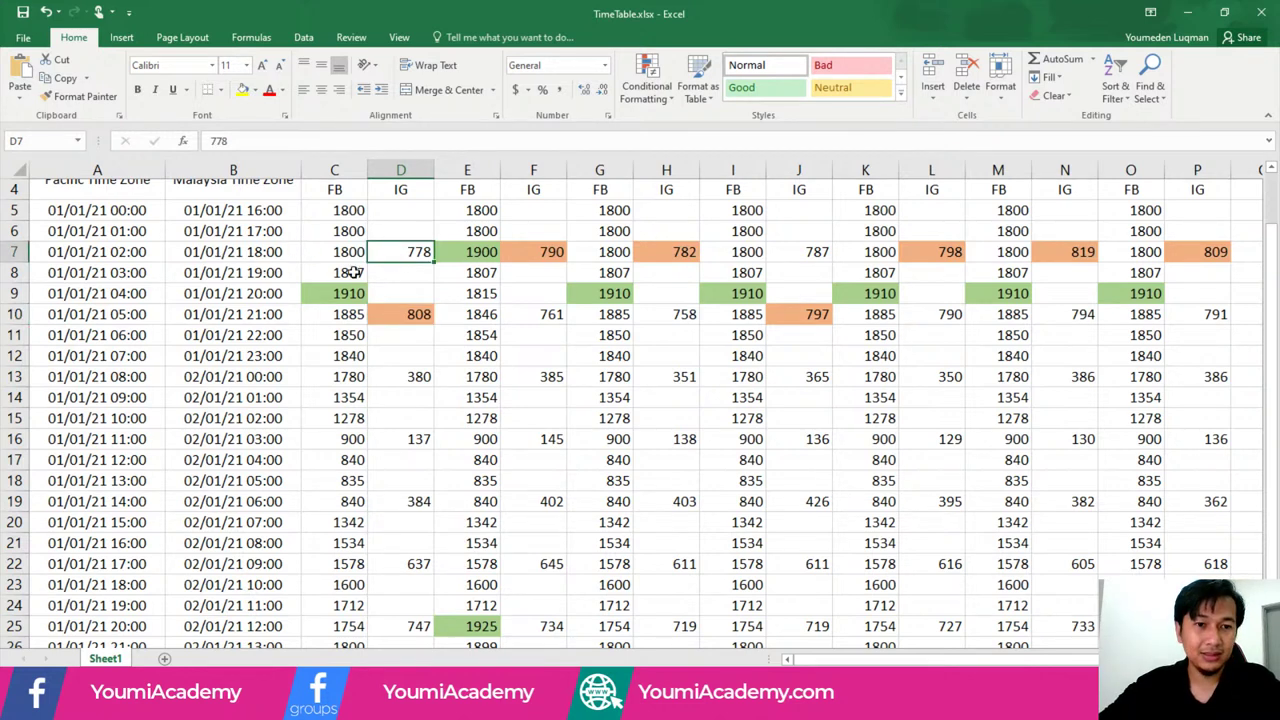
Switch to the Keep note and prefix the "Page > Insight > Post" line under item 4 with "FB - "
scroll(415, 278, up, 1)
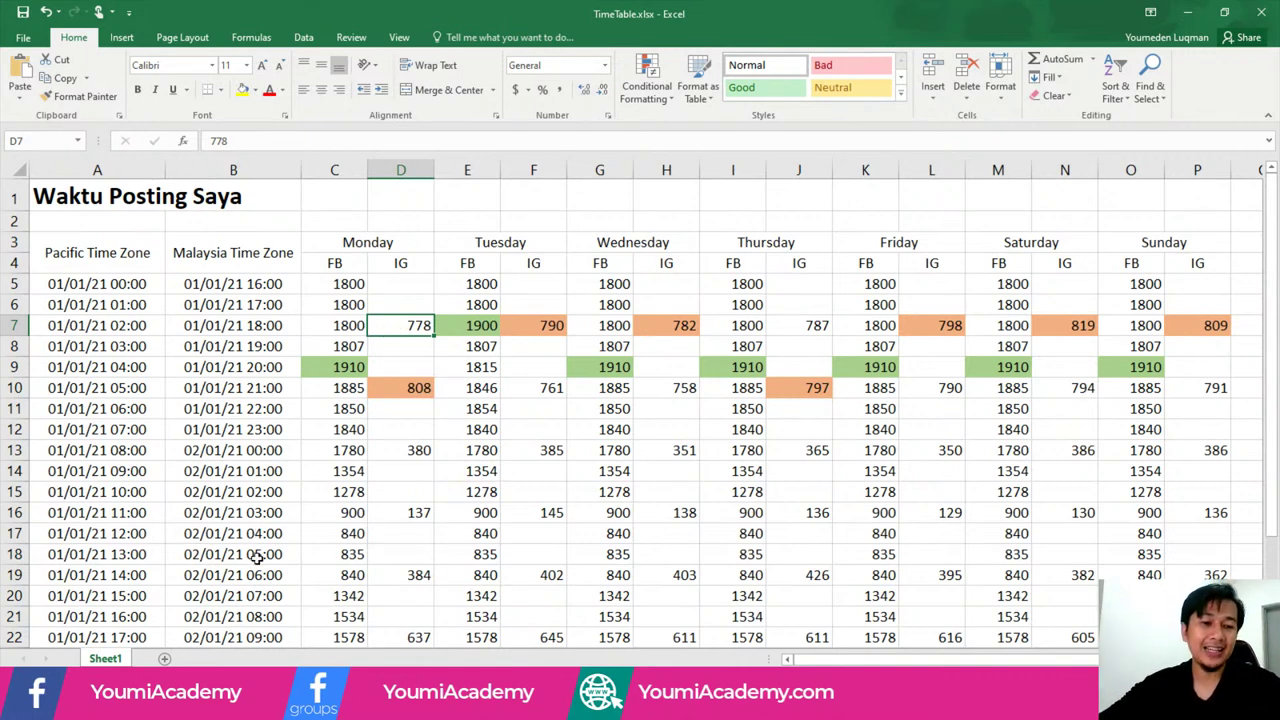
key(alt+Tab)
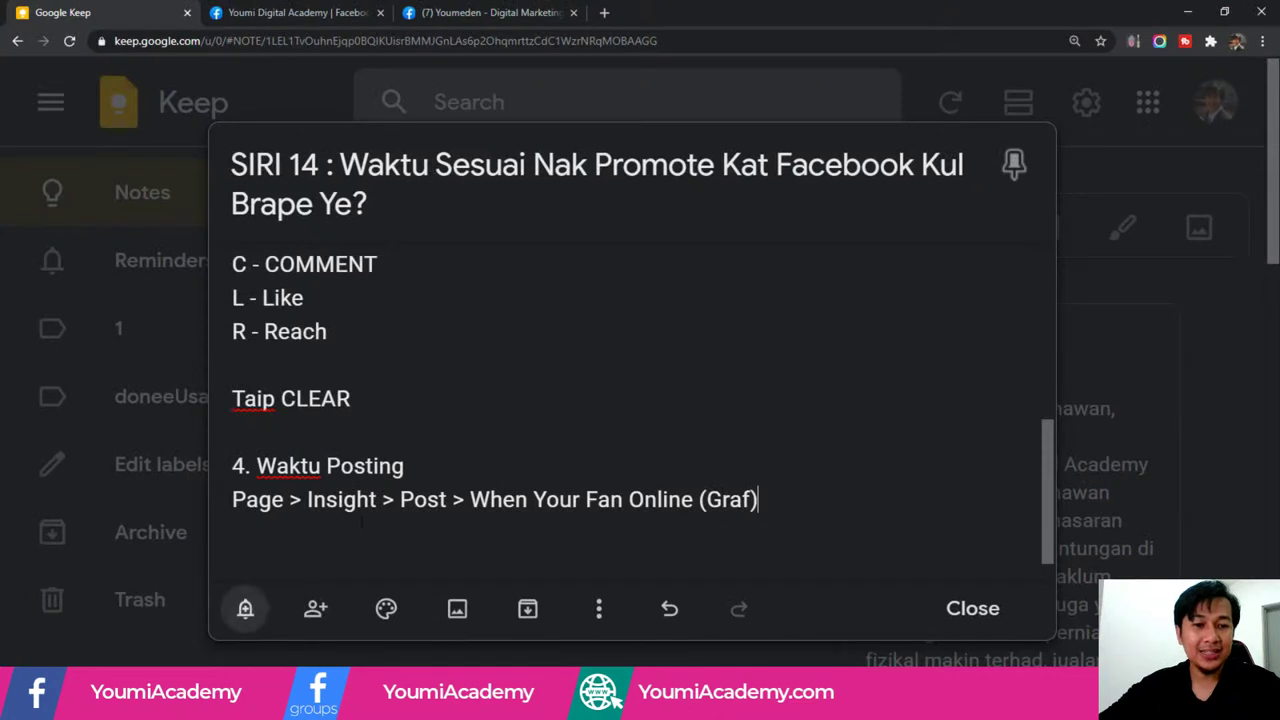
click(232, 499)
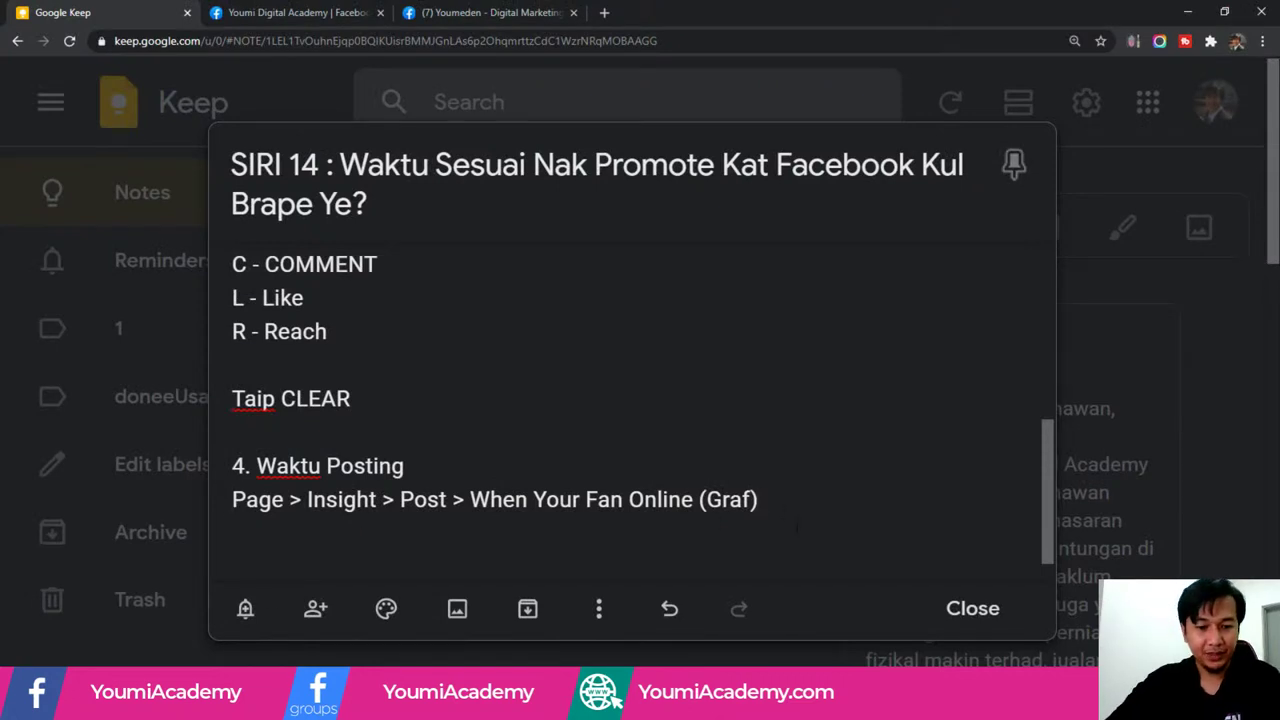
text(FB -)
Add a line below the FB entry reading "IG - Profile > Menu > Insight"
key(End)
key(Return)
text(IG - )
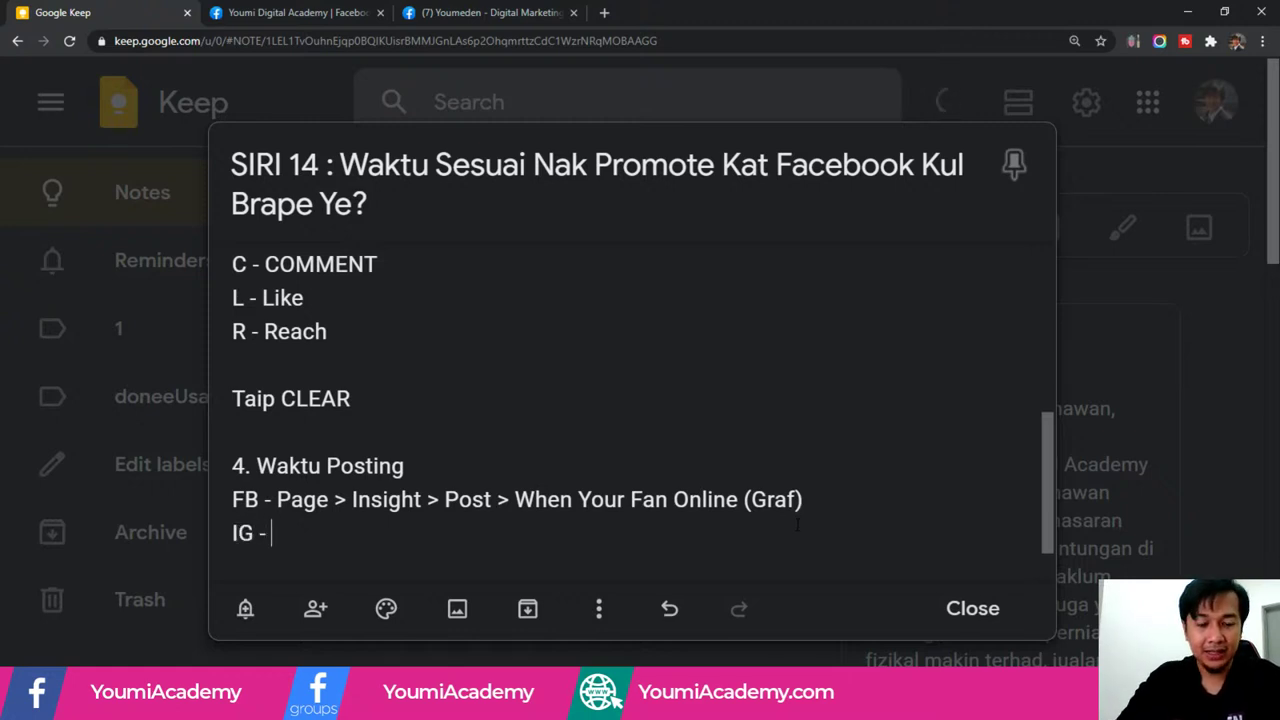
text(Prodilr)
key(BackSpace)
key(BackSpace)
key(BackSpace)
key(BackSpace)
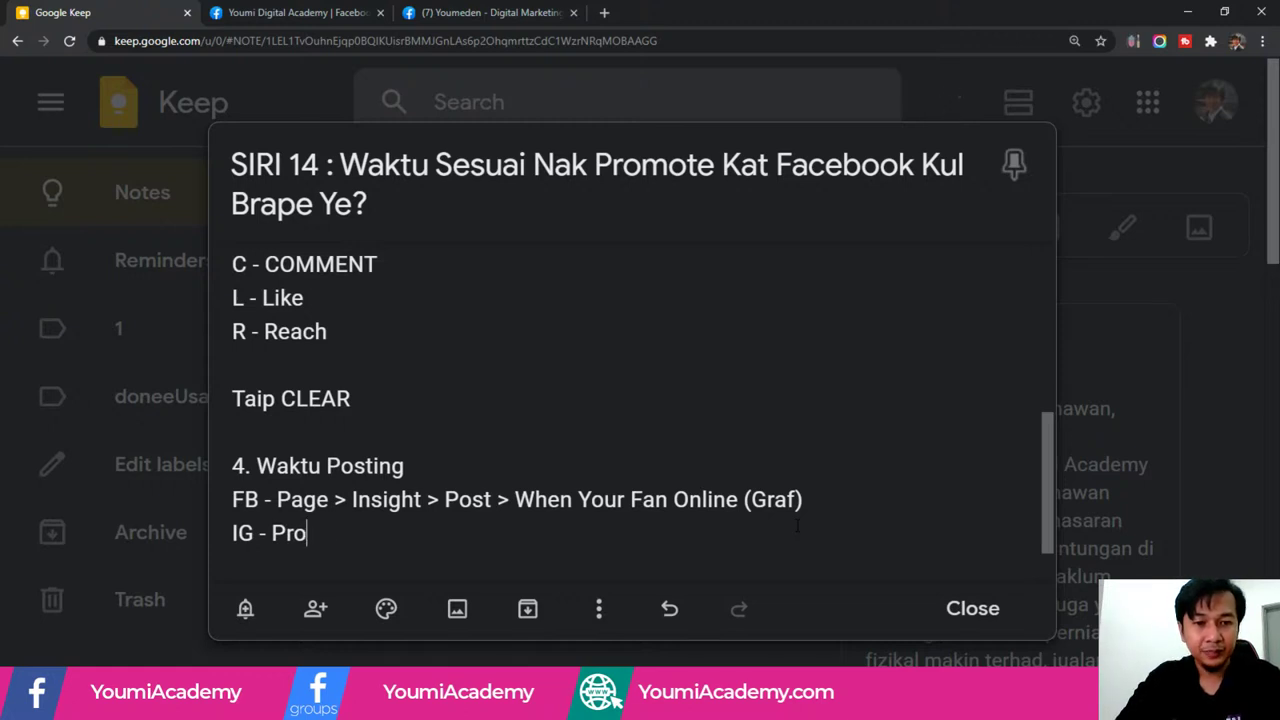
text(file )
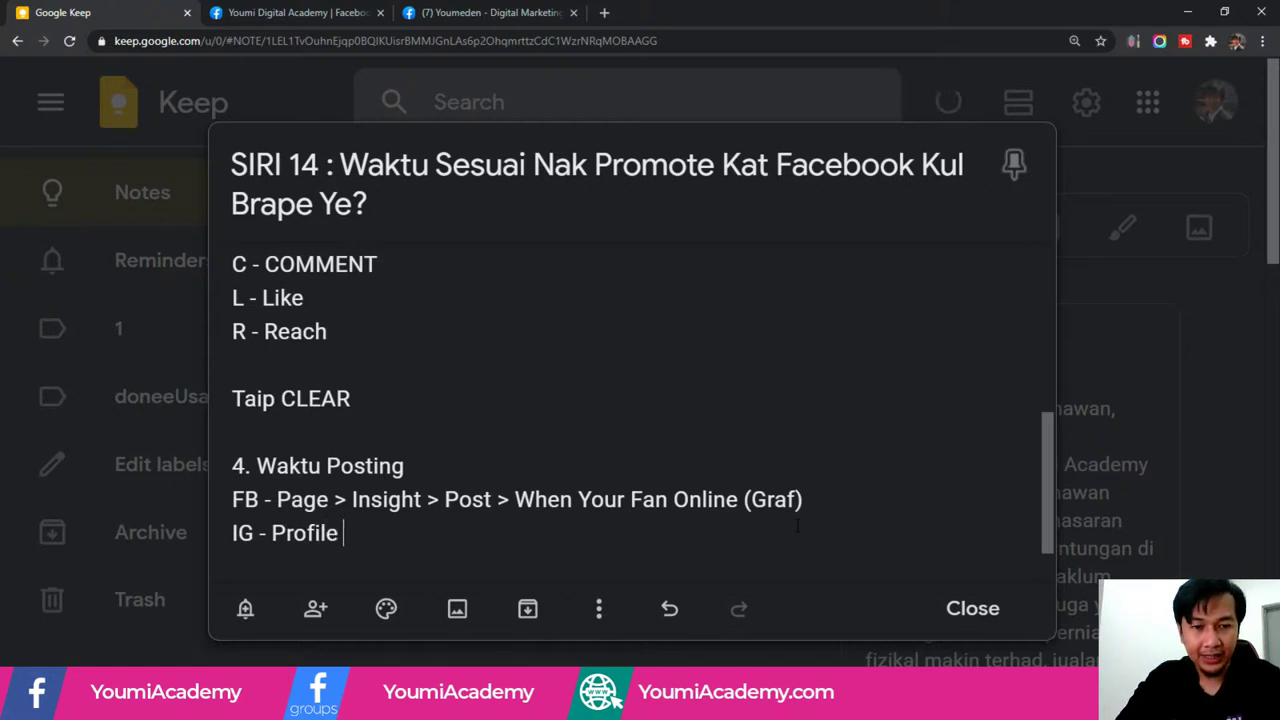
text(> Menu )
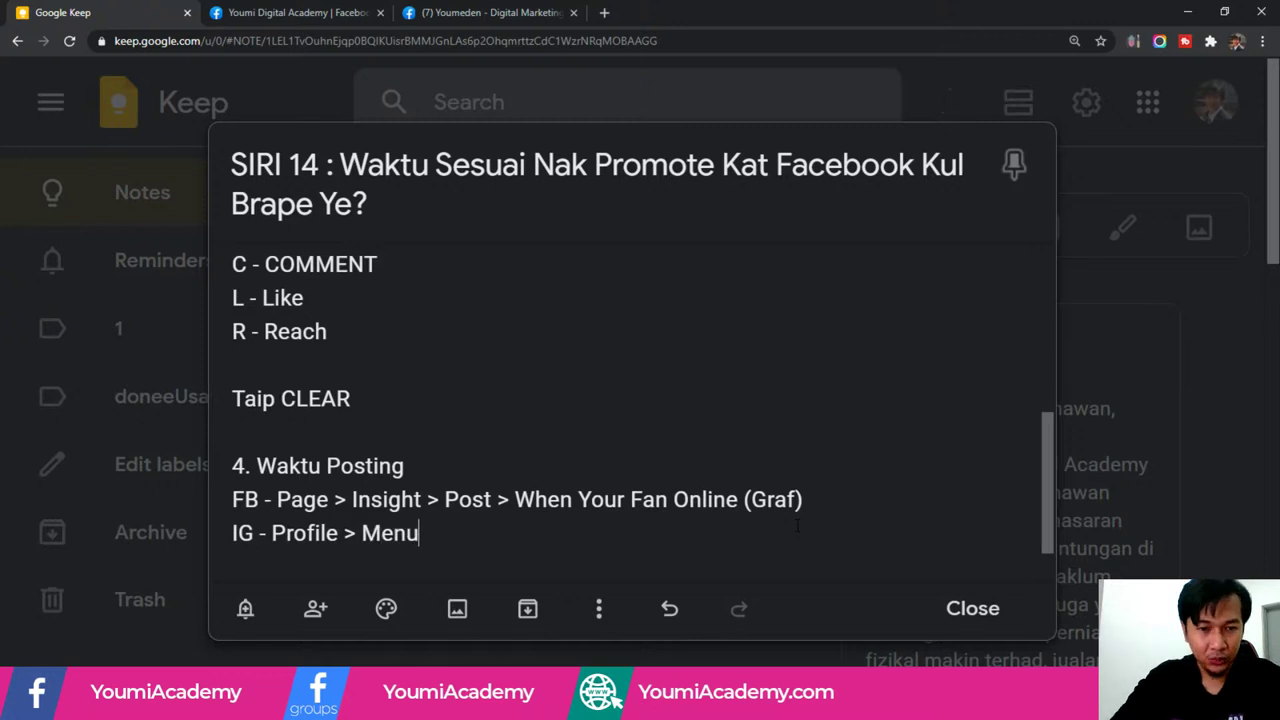
text(> )
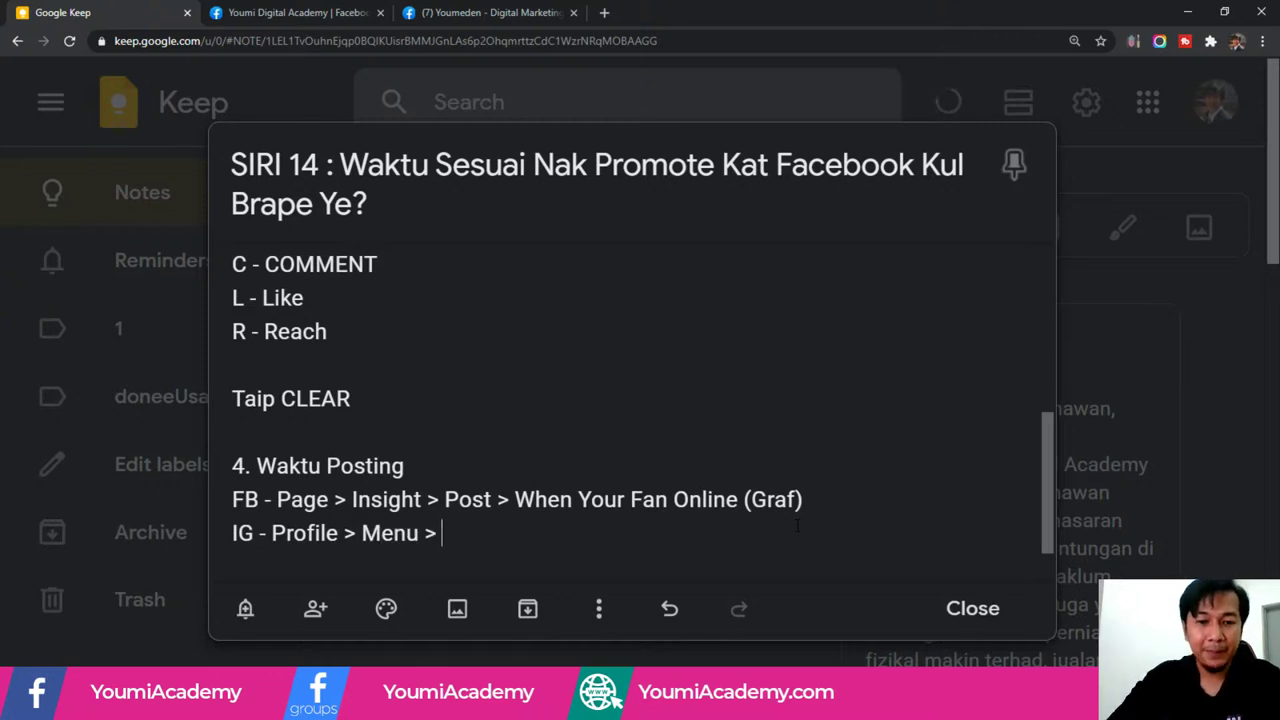
text(Insight)
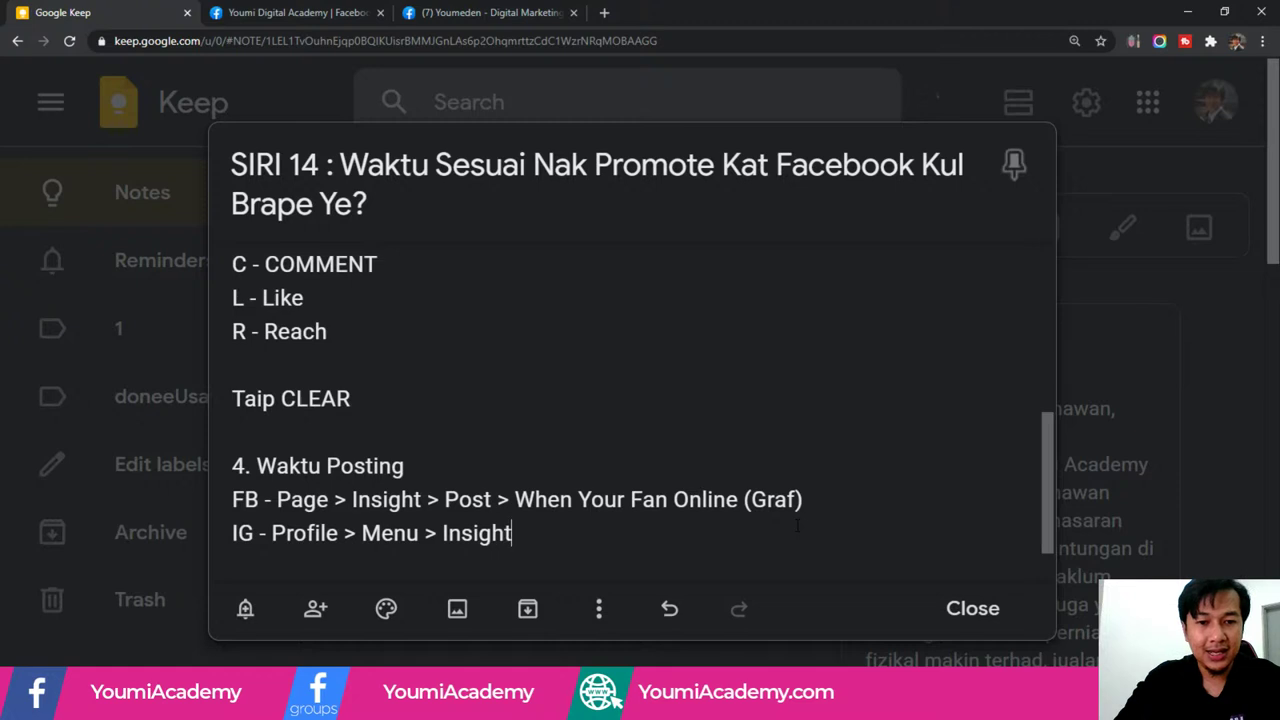
Extend the IG line with " > Audience (See All) > "
text( > )
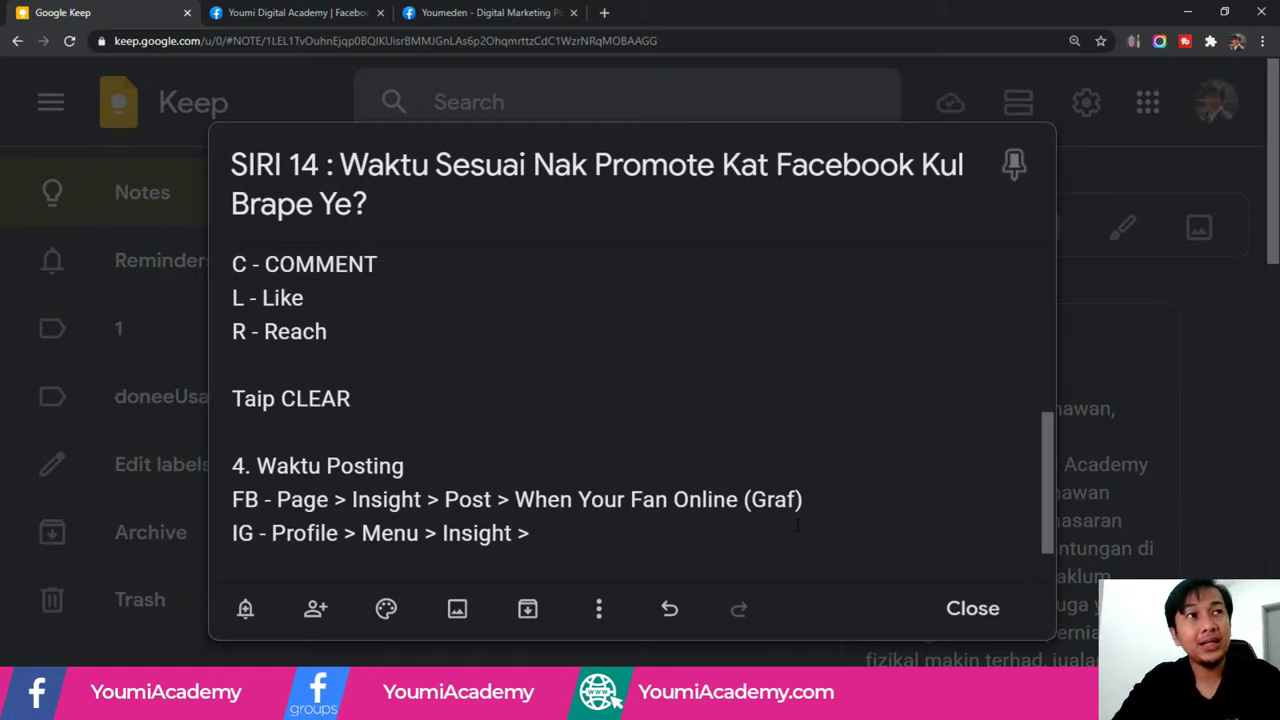
text(Audie)
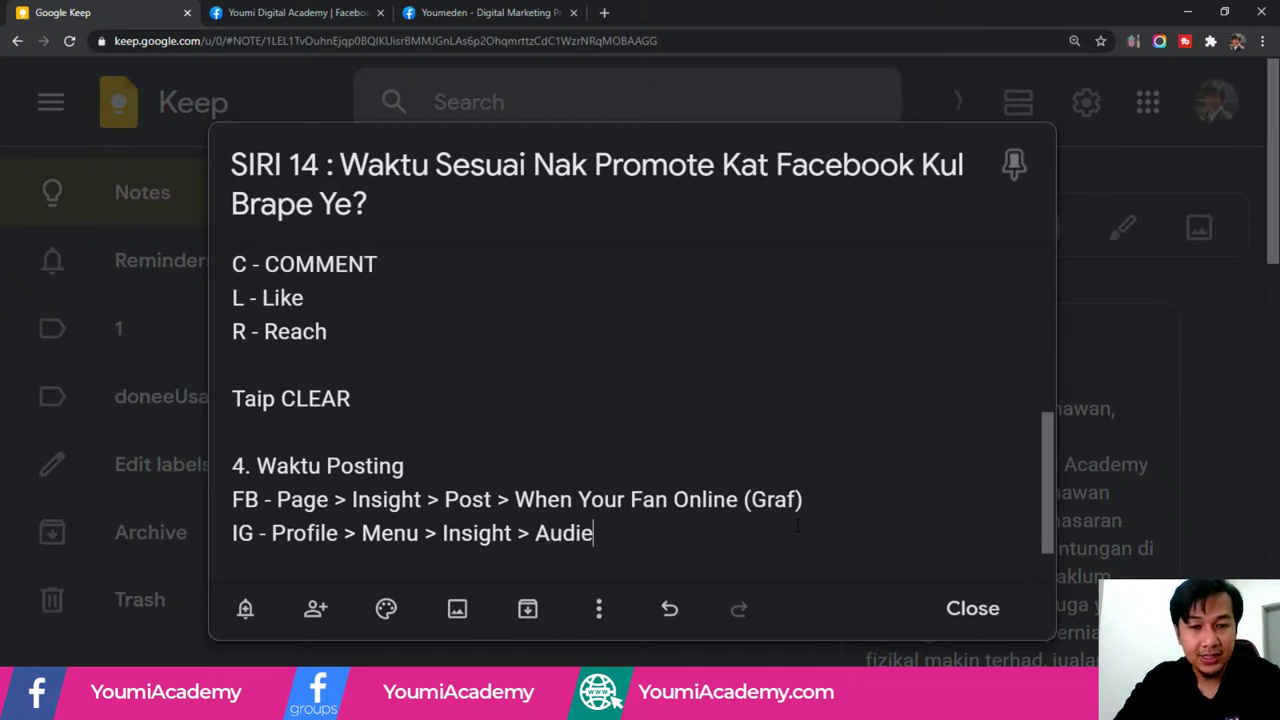
text(nce ()
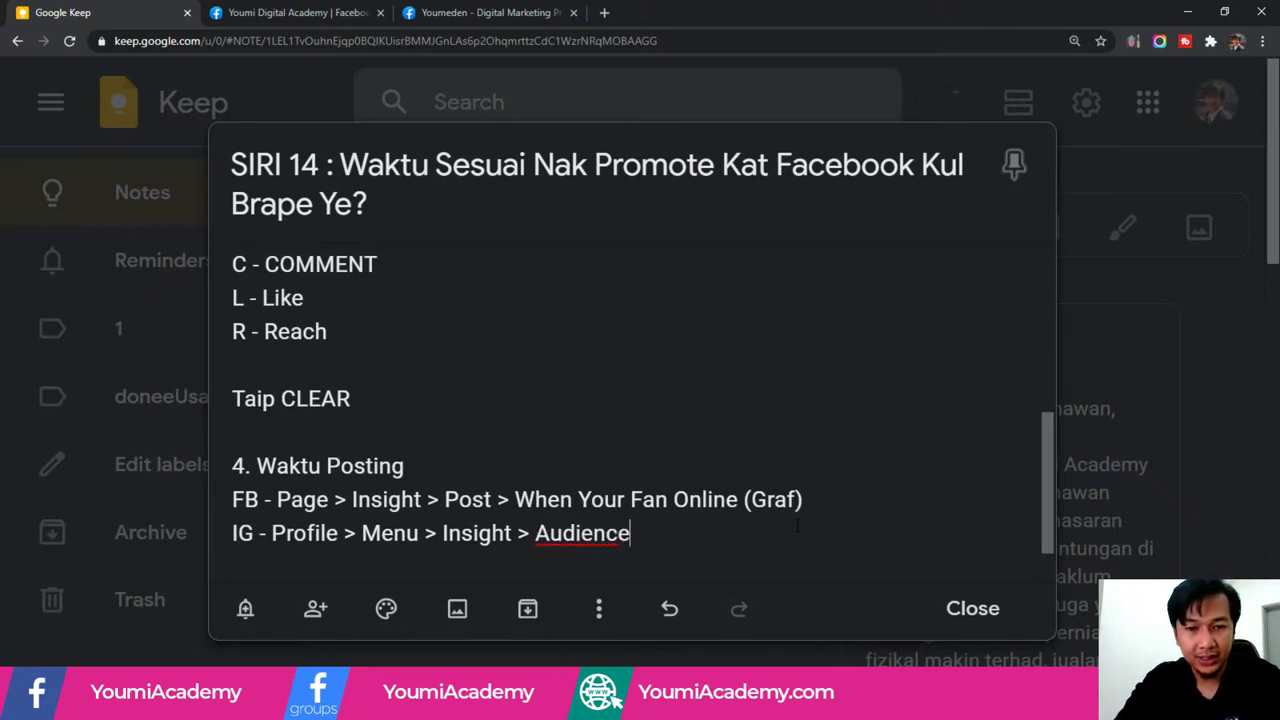
text(ee All)
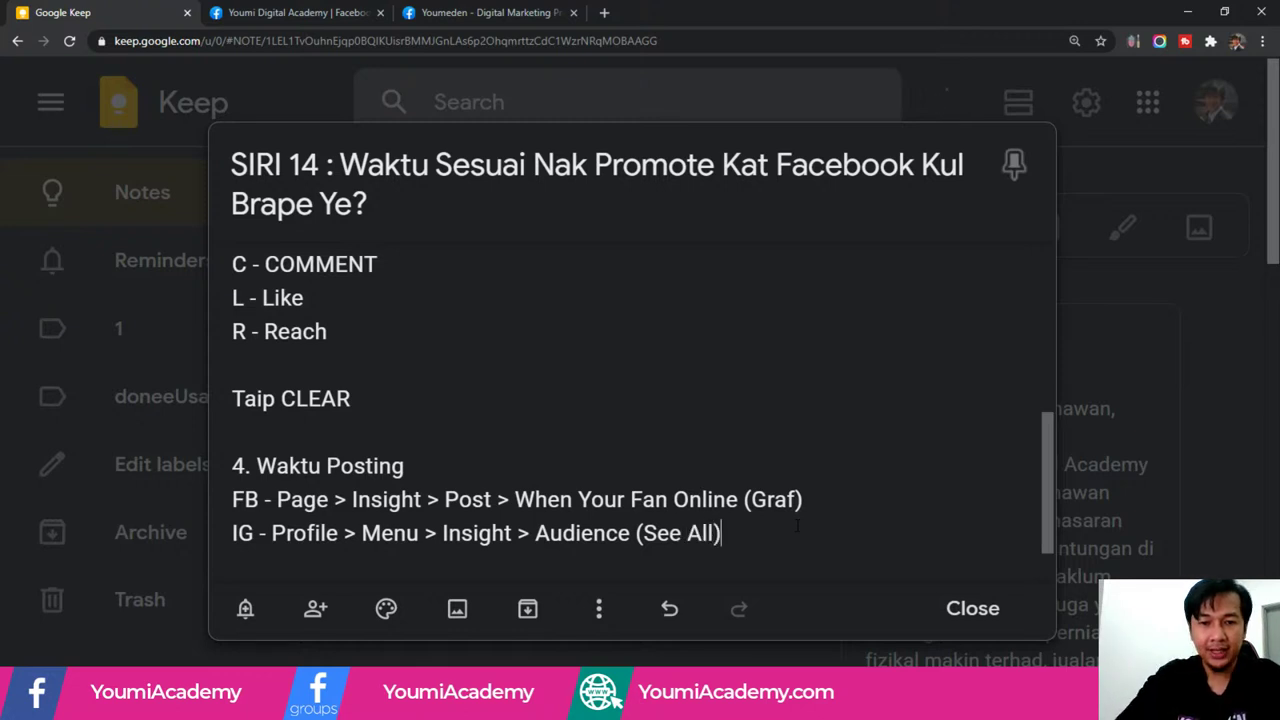
text() > )
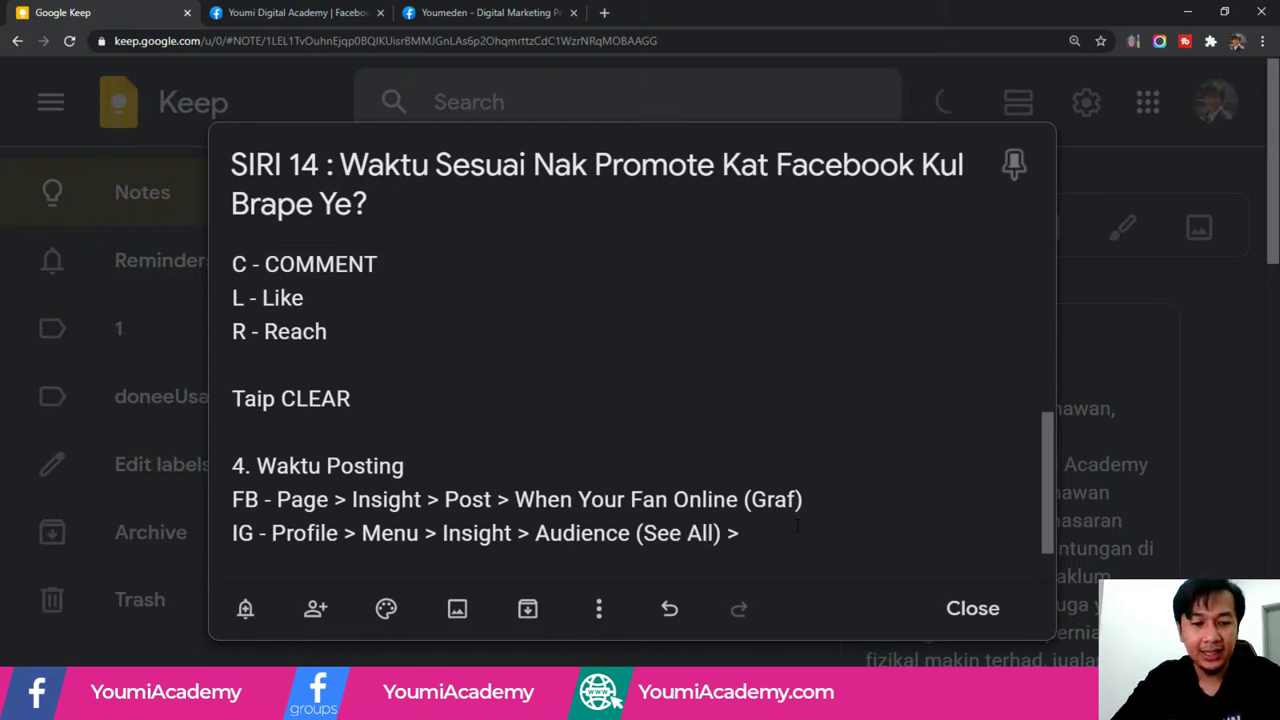
Complete the IG line with "Scroll Bawah Most Active Time" and start a new line below it
text(Scroll)
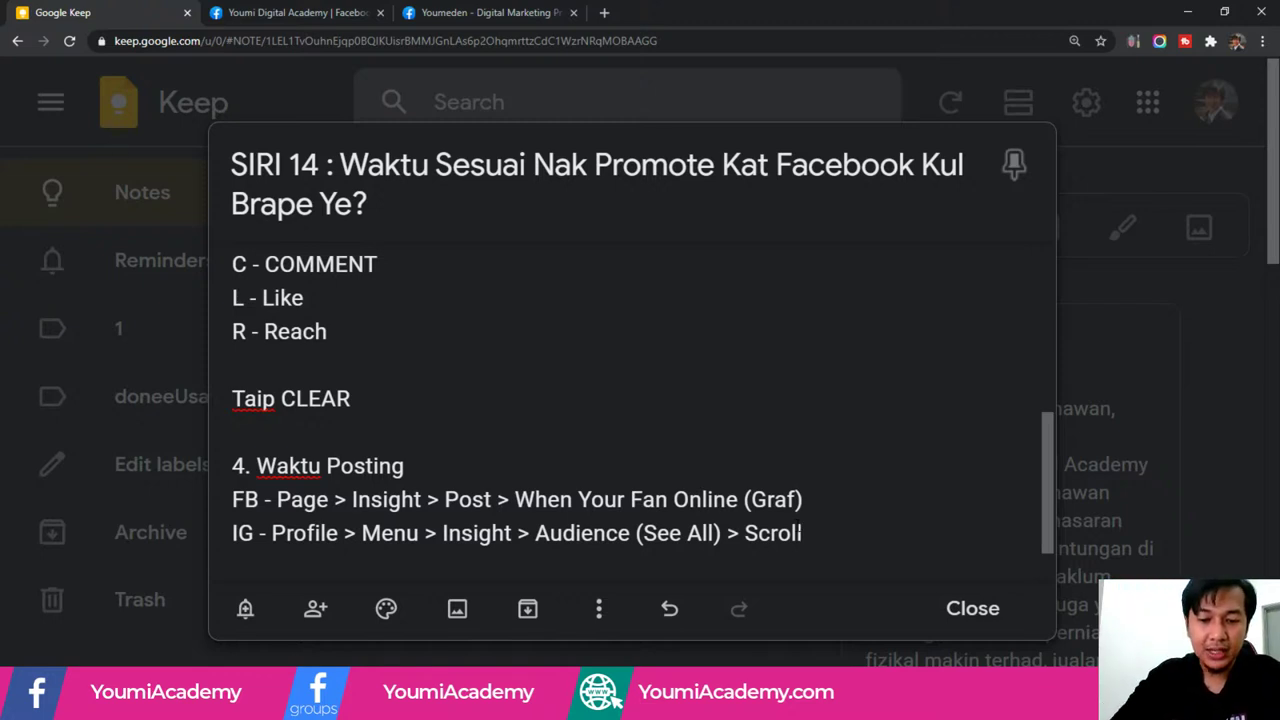
text(Bawa)
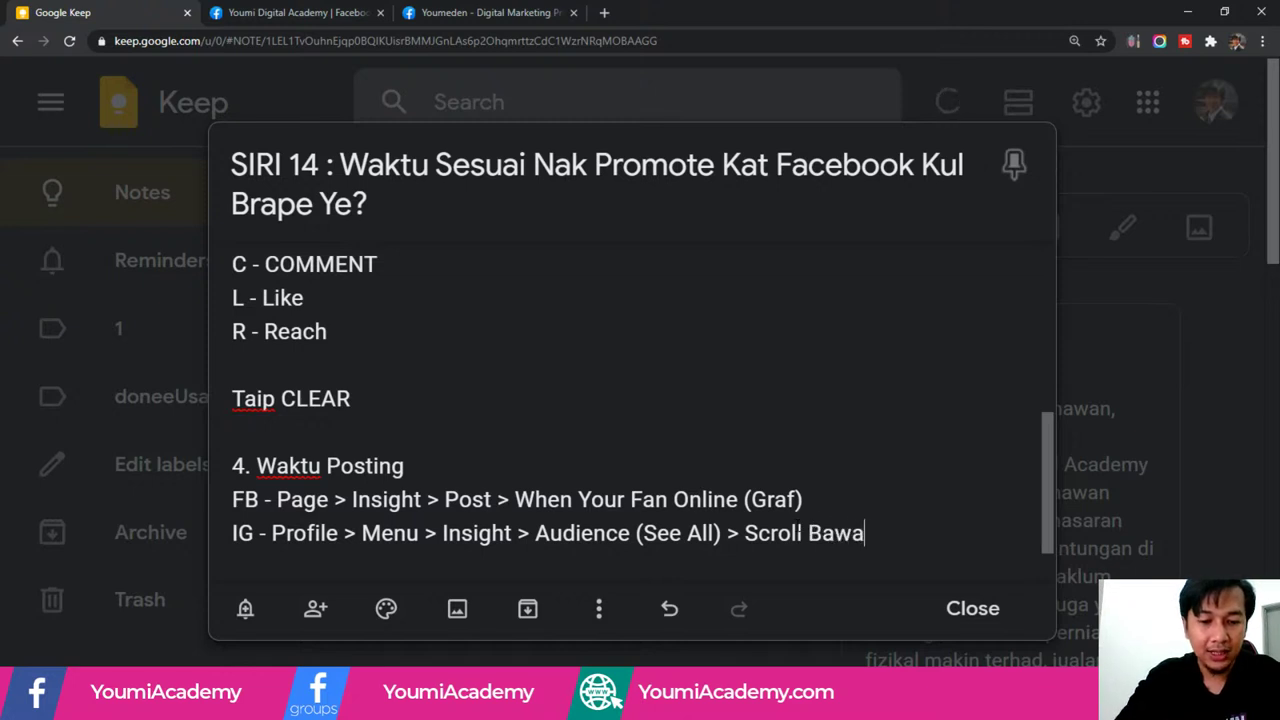
text(h Most )
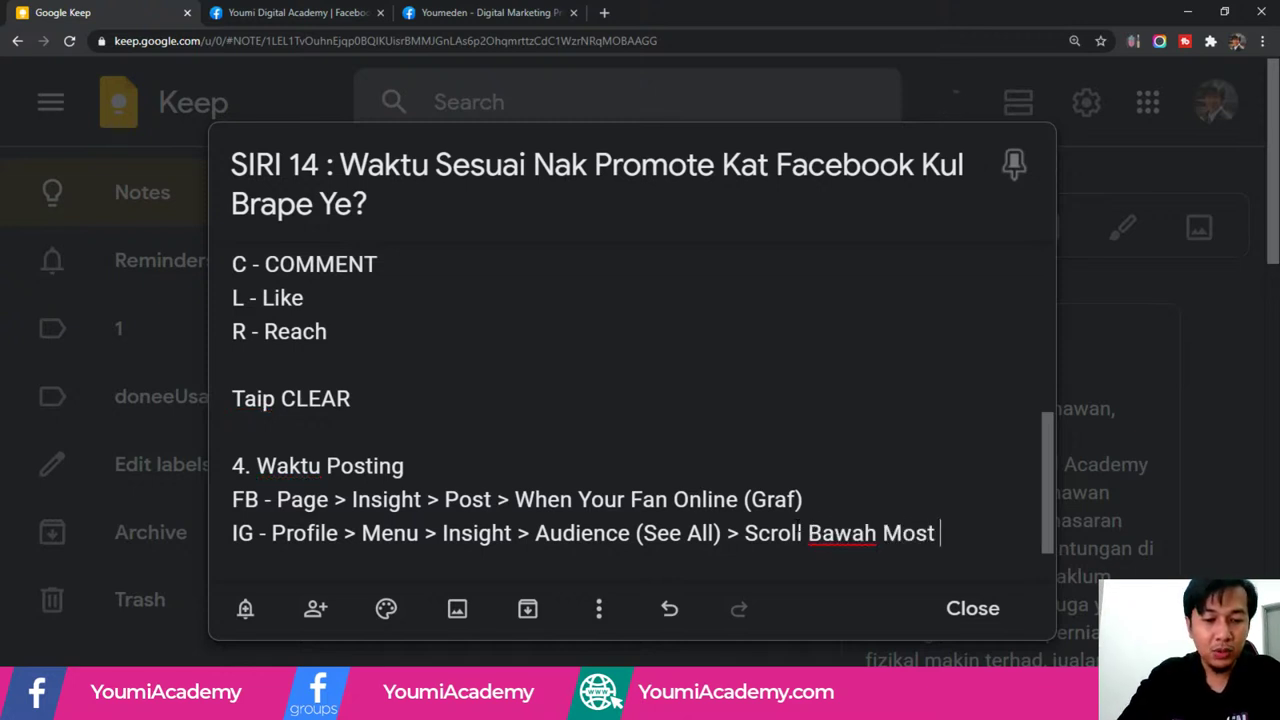
text(Actib)
key(BackSpace)
text(ve Time)
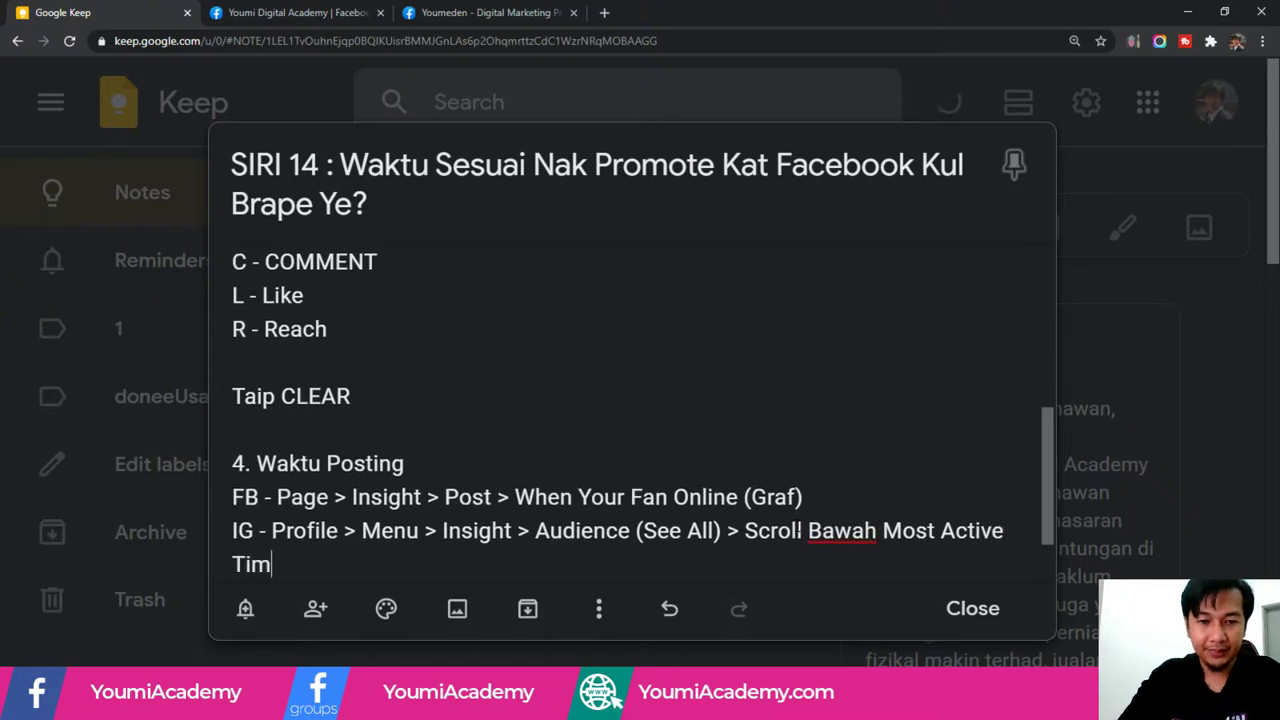
key(Return)
key(Return)
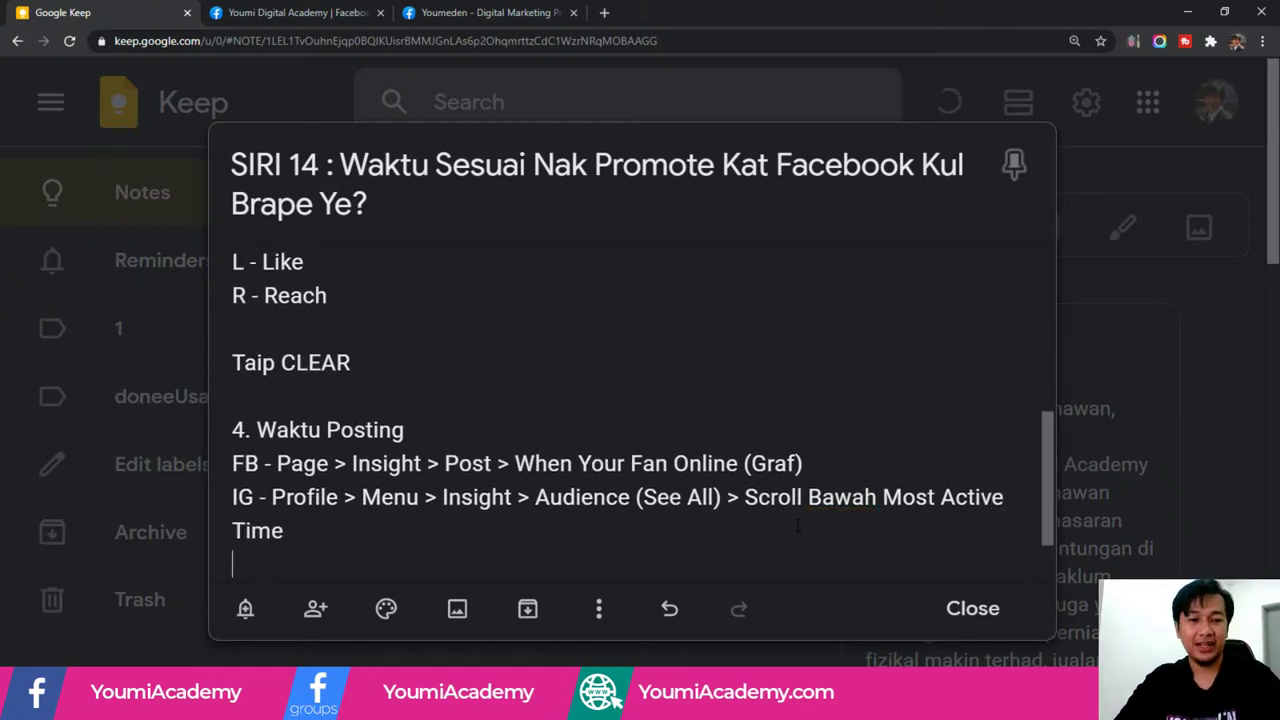